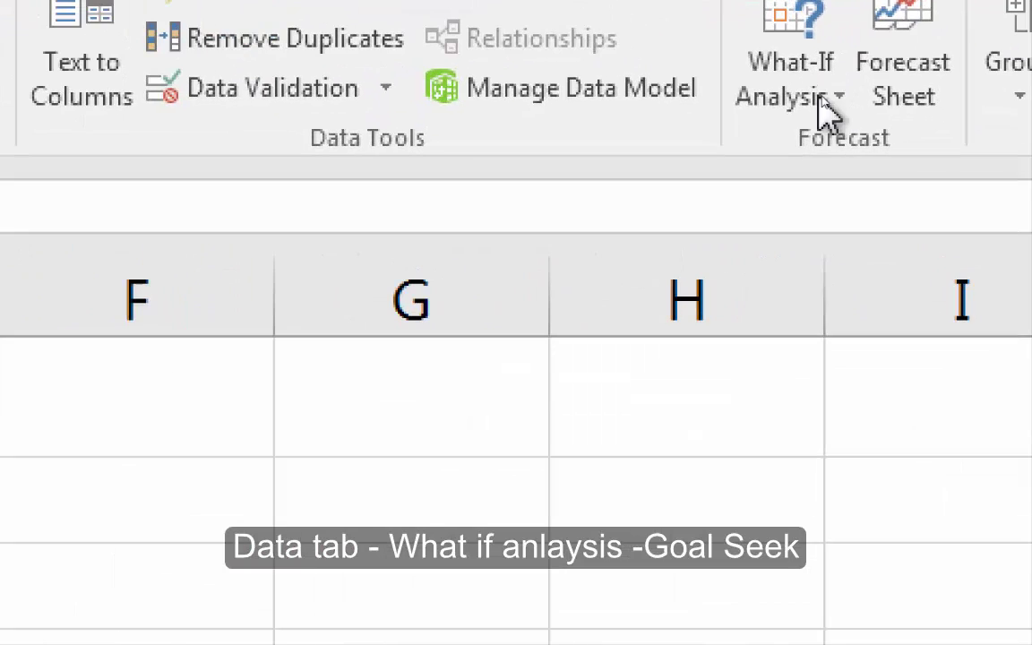
Step: Enter =B3*B4 in the Total bill cell B5 so it shows 225
left_click(825, 98)
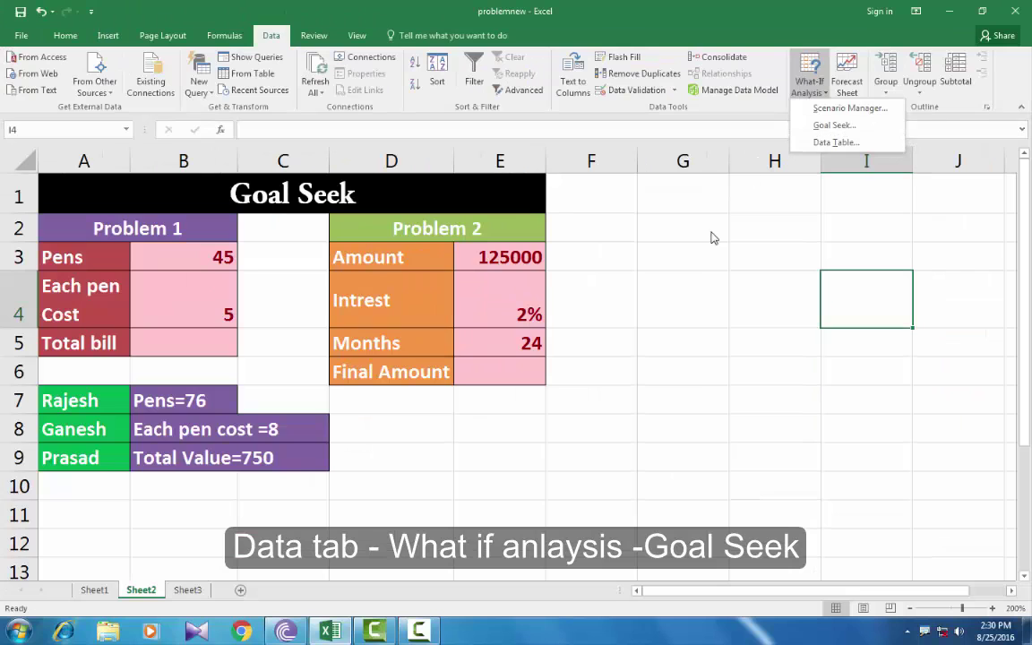
left_click(674, 265)
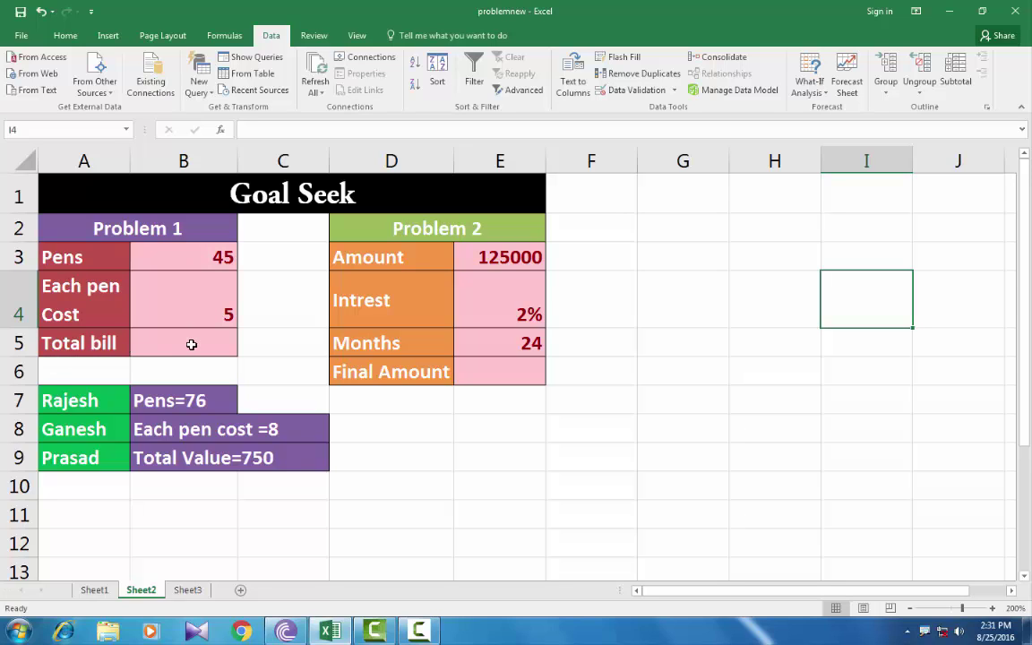
left_click(190, 344)
type("=")
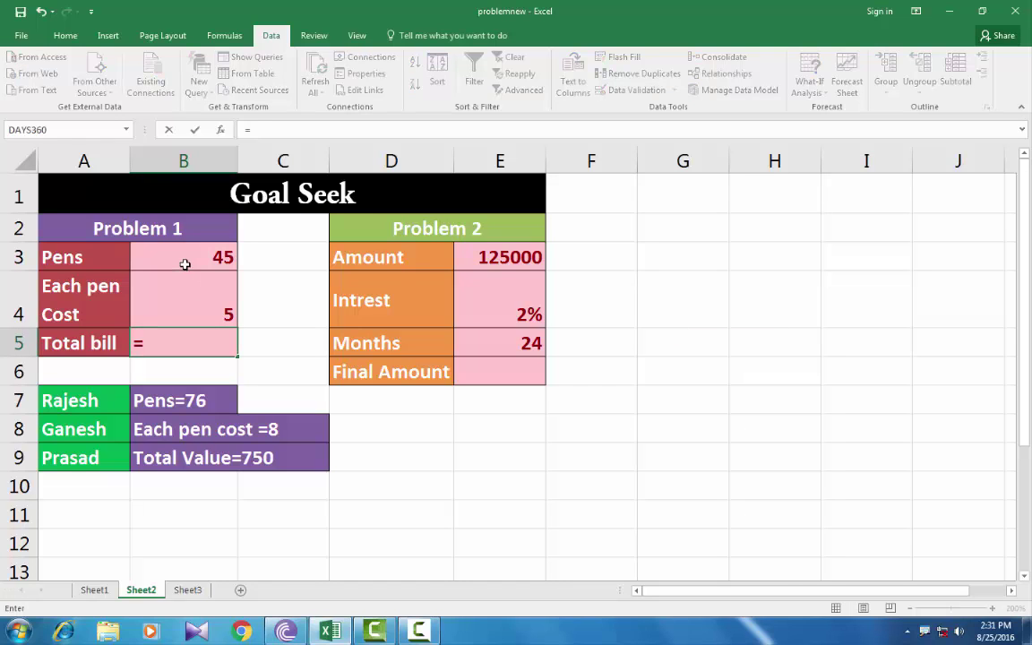
left_click(185, 263)
type("*")
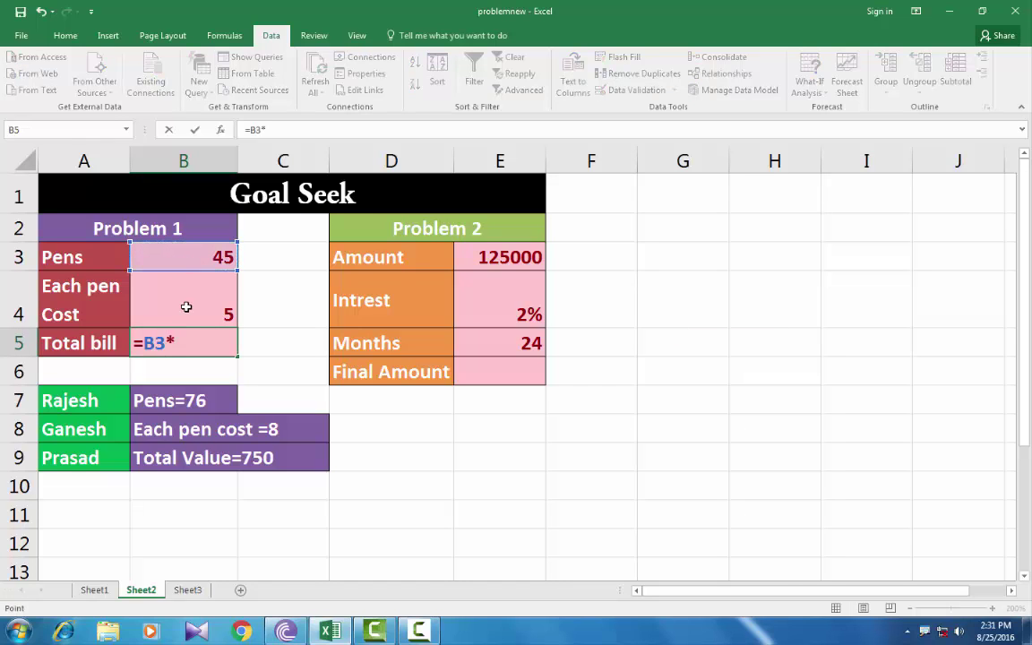
left_click(186, 308)
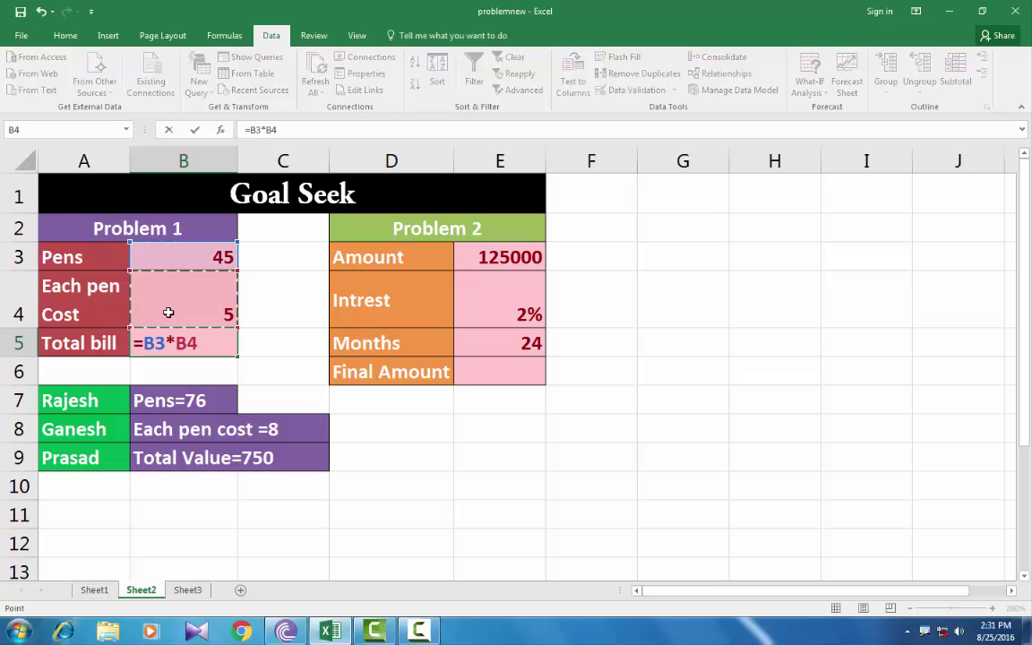
key("Return")
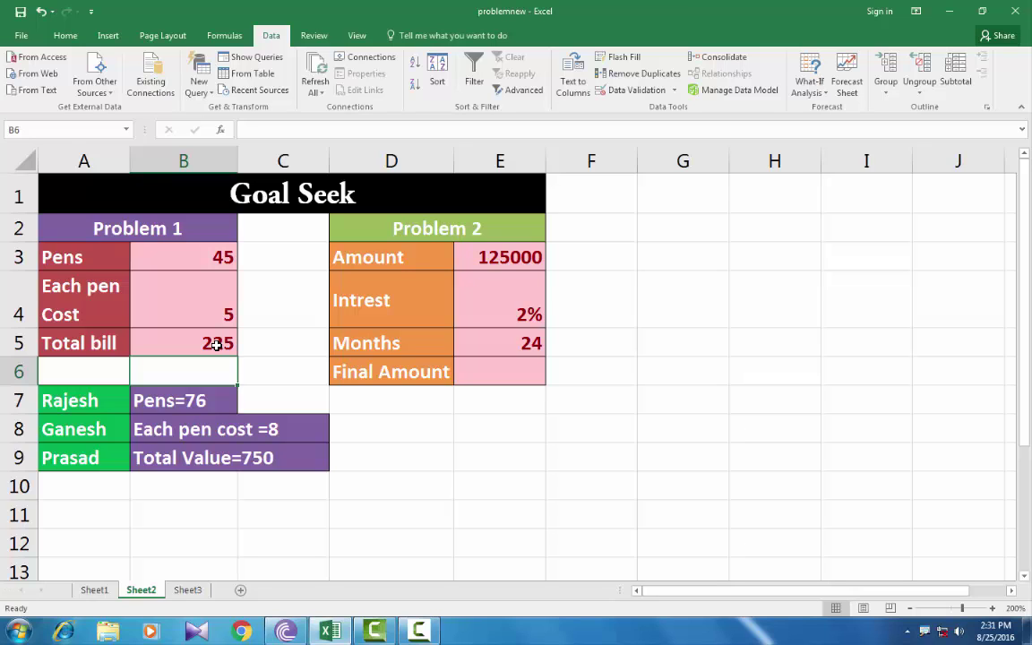
left_click(80, 401)
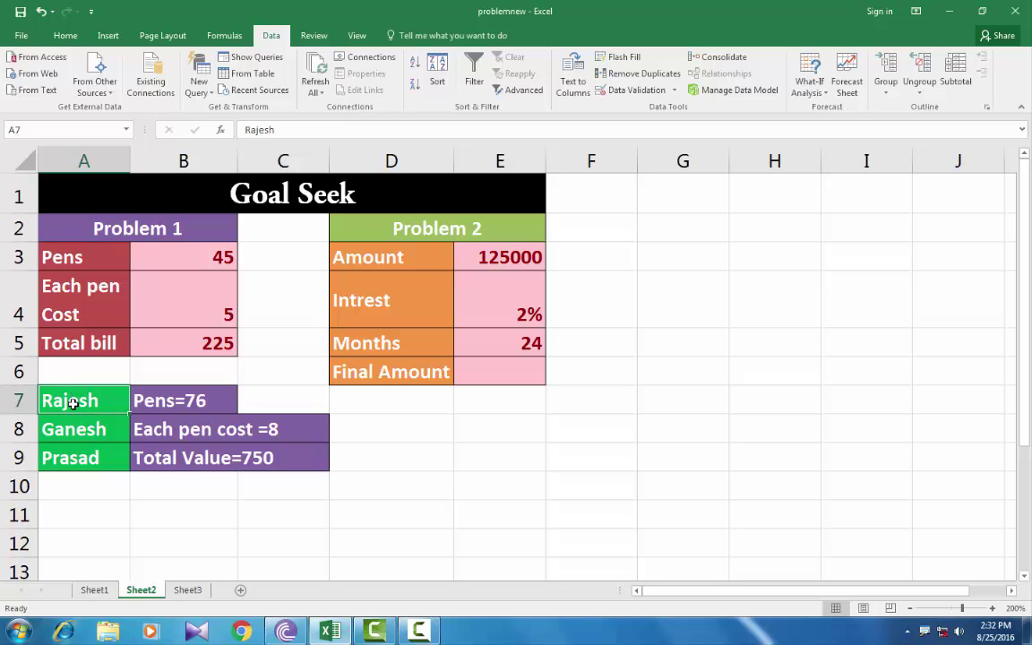
left_click_drag(72, 403, 68, 461)
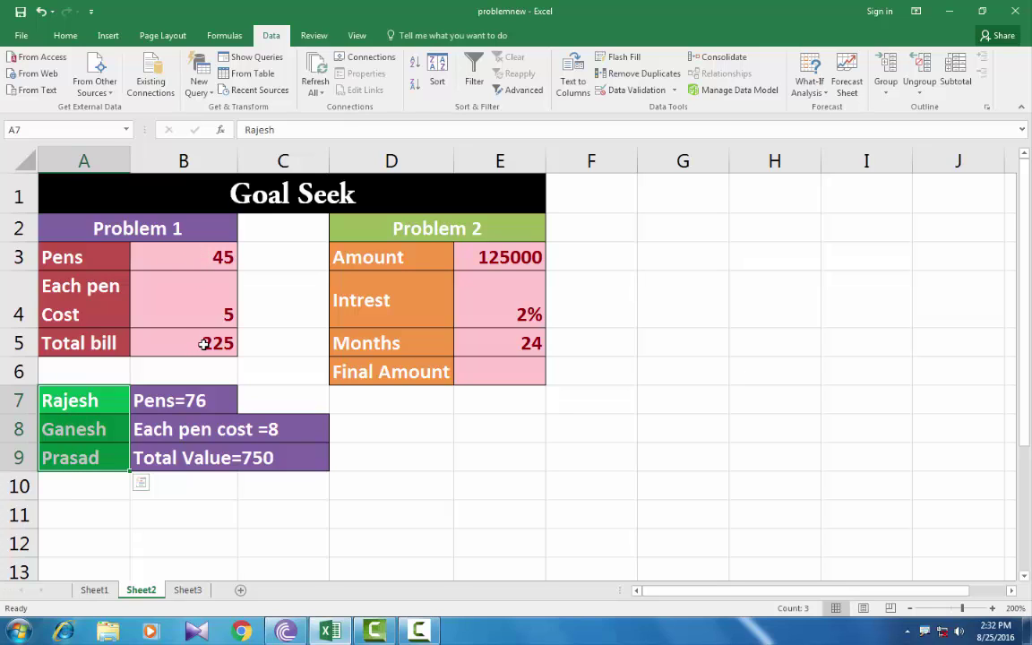
left_click(154, 400)
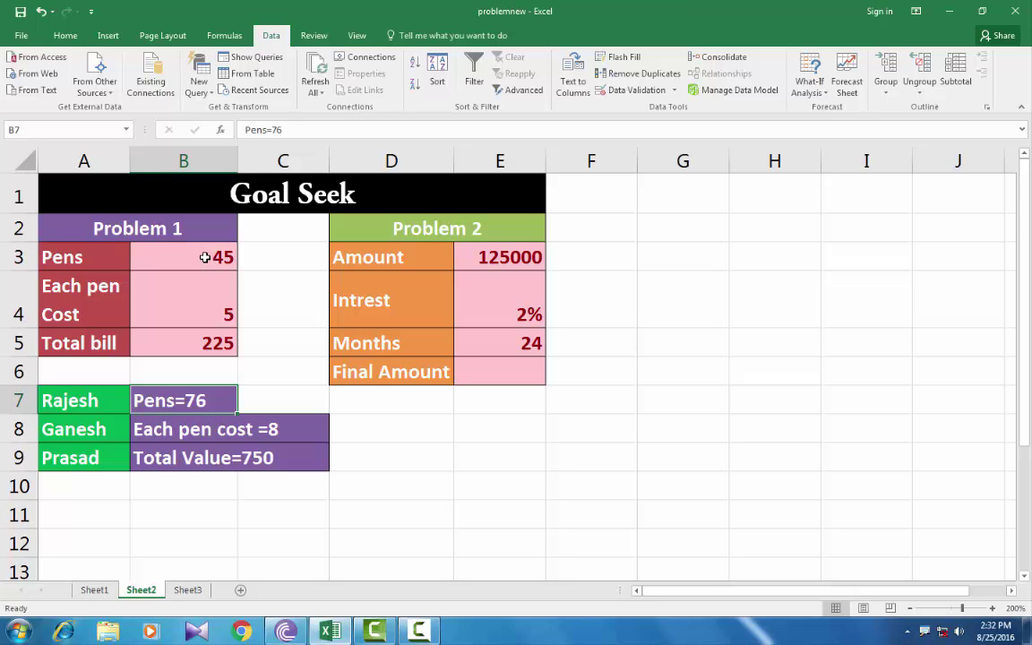
left_click(205, 257)
type("76")
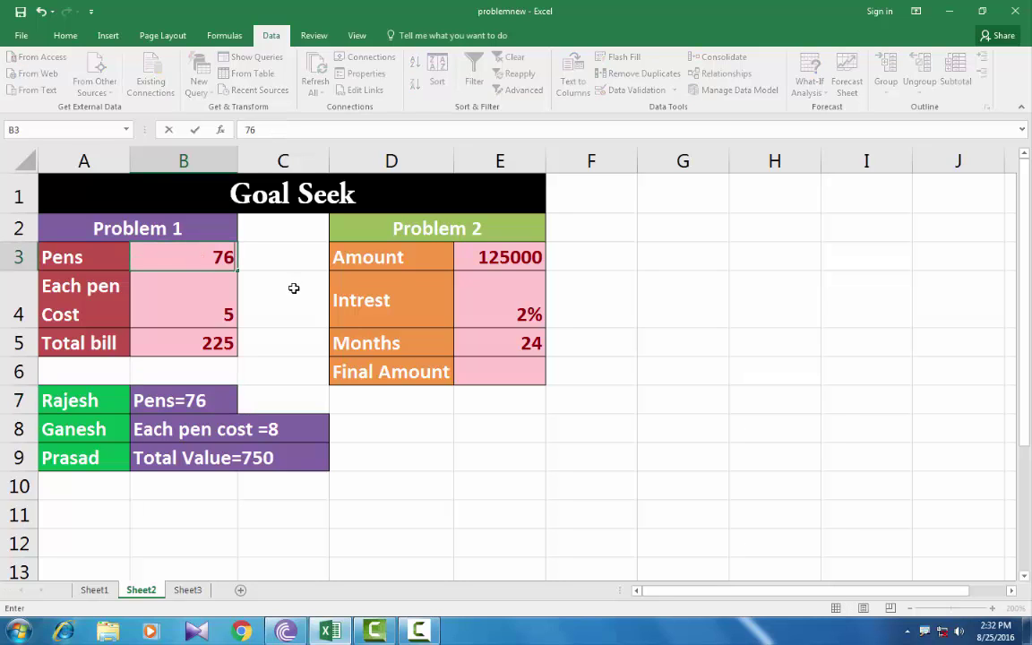
left_click(242, 302)
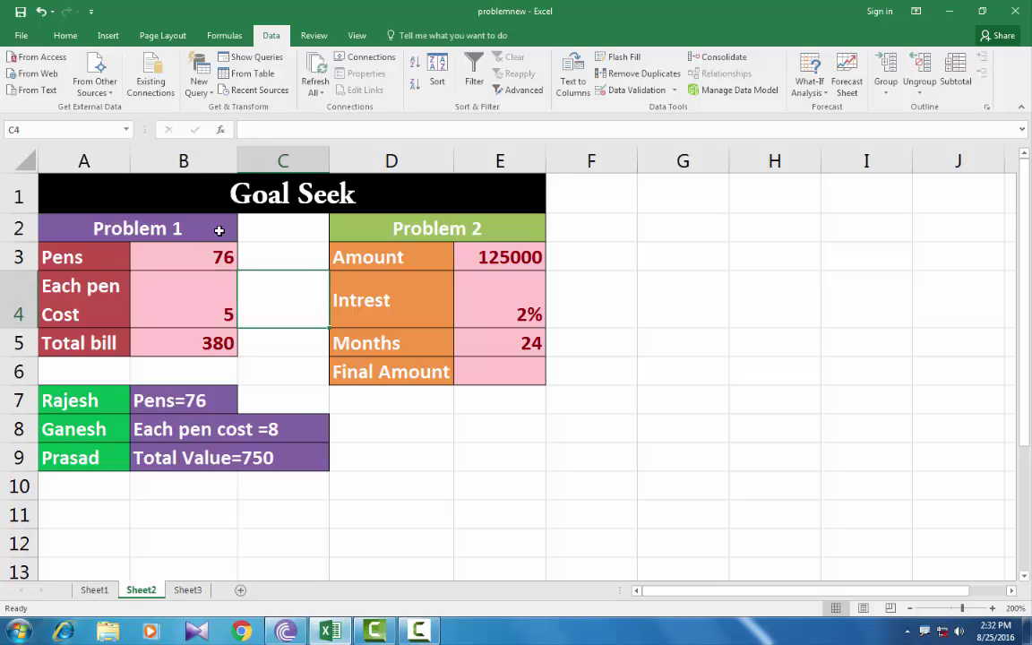
left_click(216, 257)
type("45")
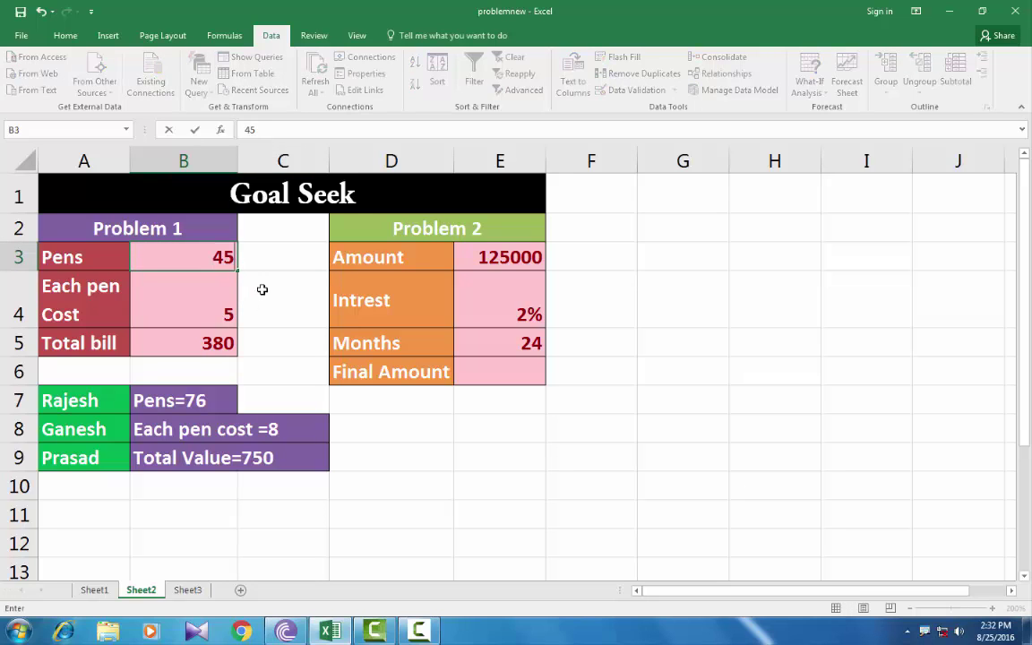
left_click(260, 288)
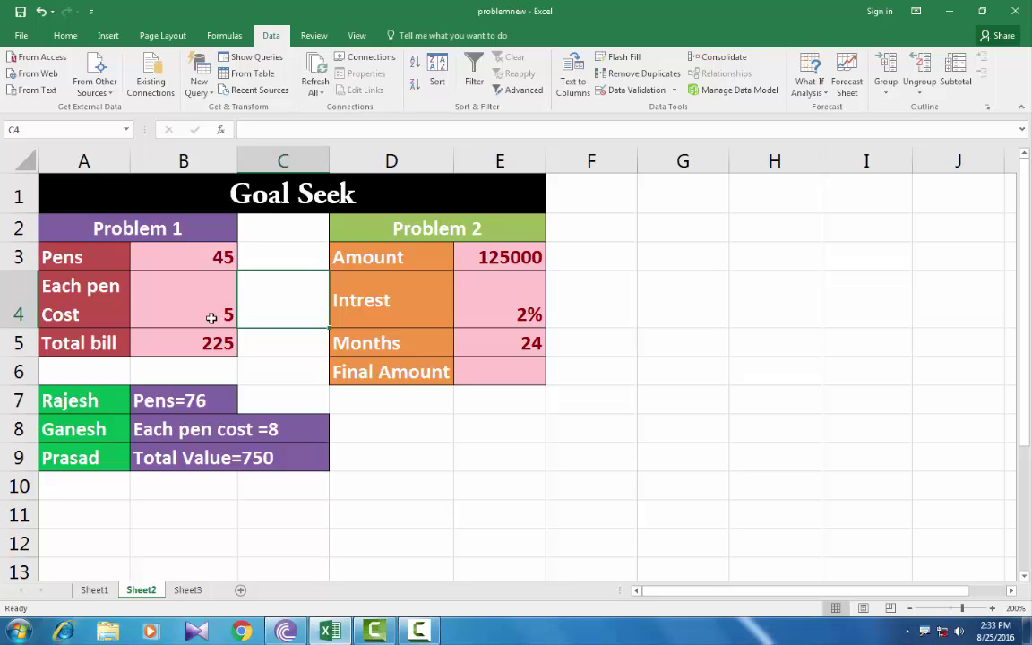
left_click(211, 318)
type("8")
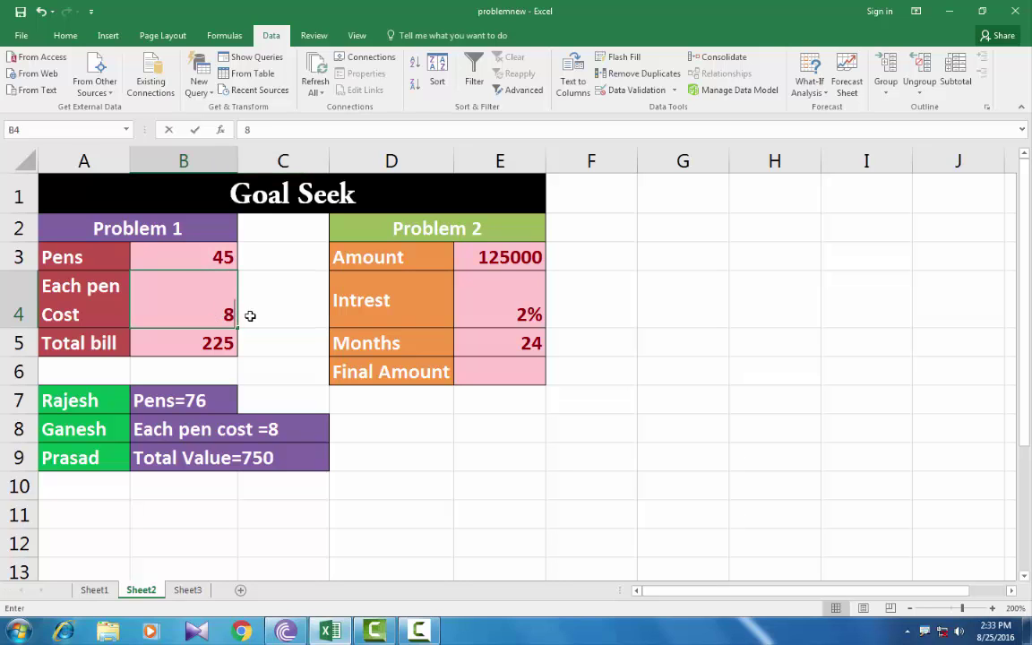
left_click(268, 306)
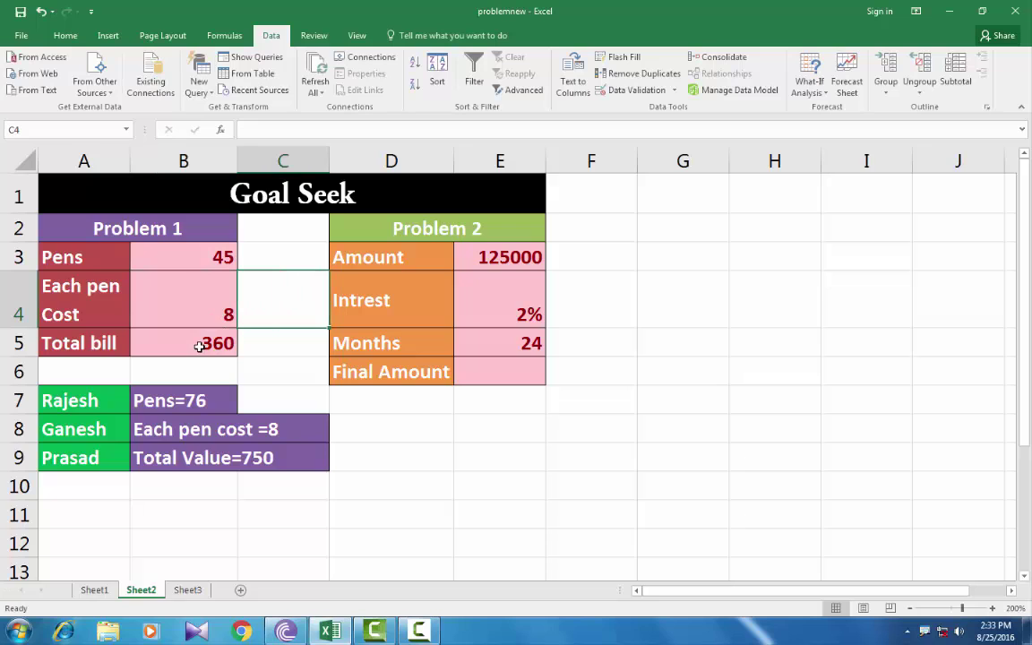
left_click(64, 458)
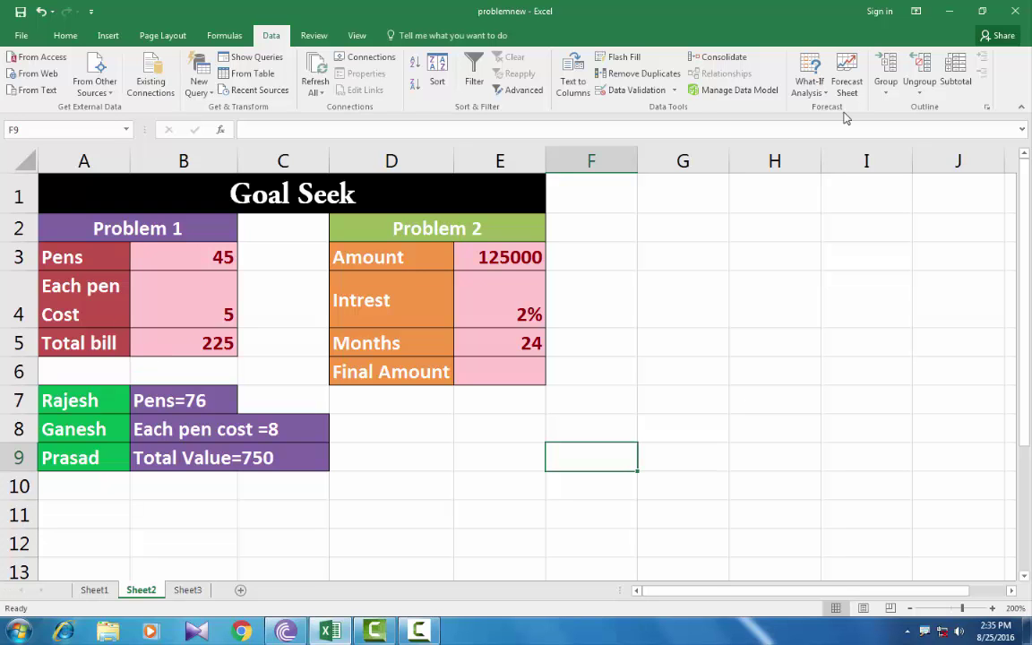
Step: Select the Total bill cell B5 and launch Goal Seek from What-If Analysis
left_click(813, 89)
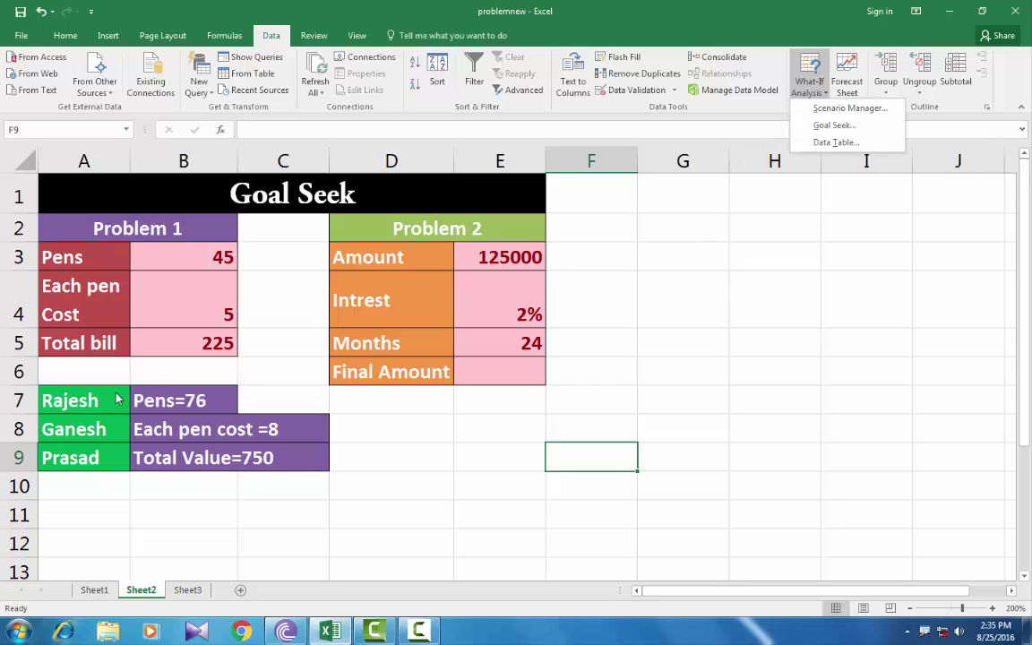
left_click(196, 349)
left_click(197, 343)
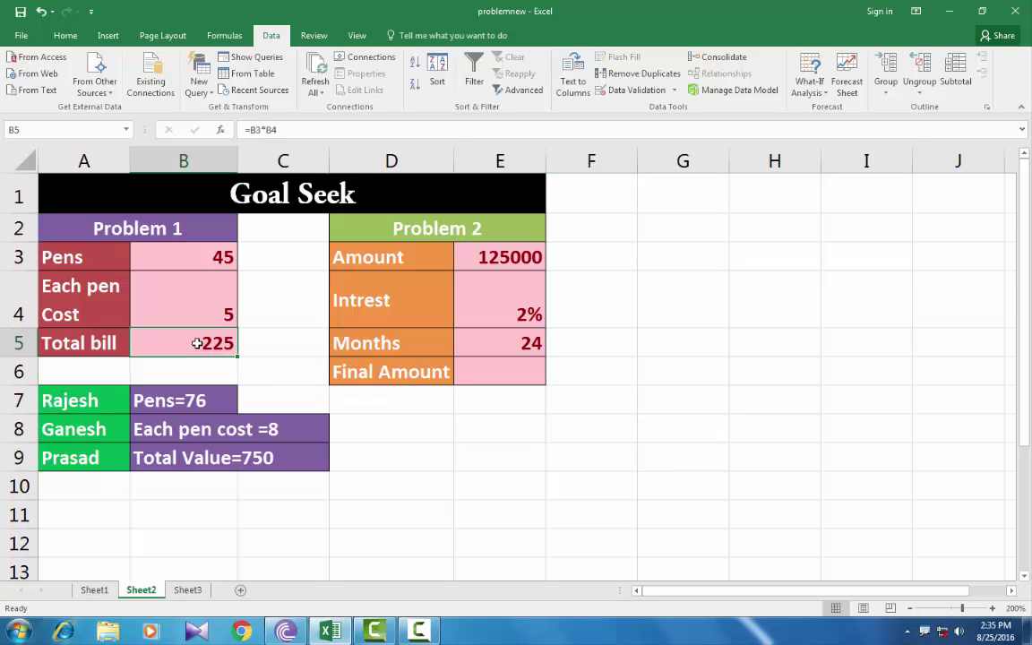
left_click(806, 90)
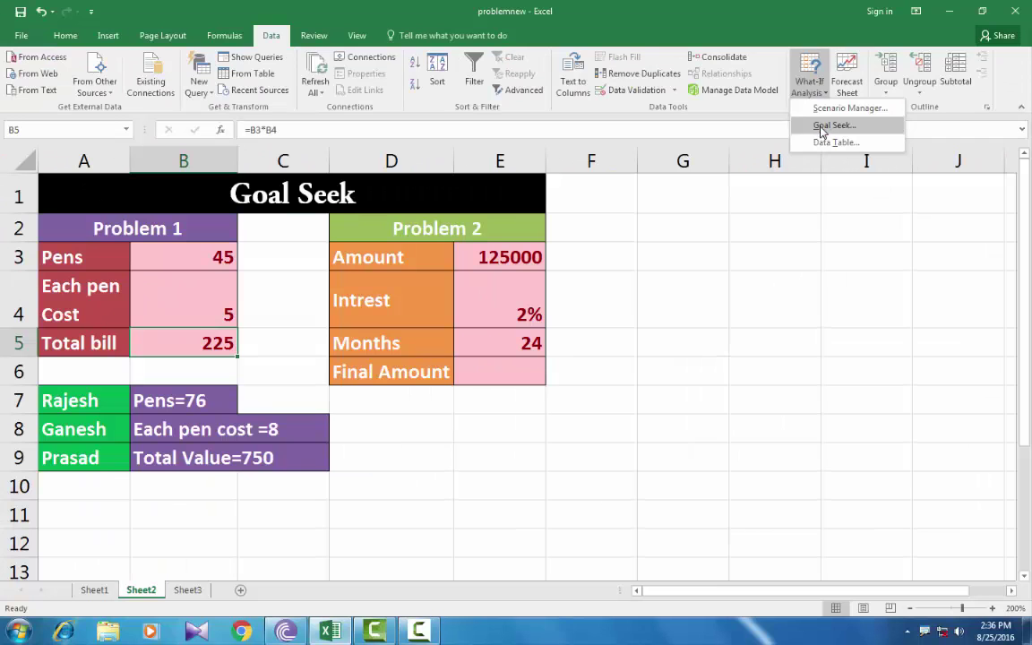
left_click(822, 126)
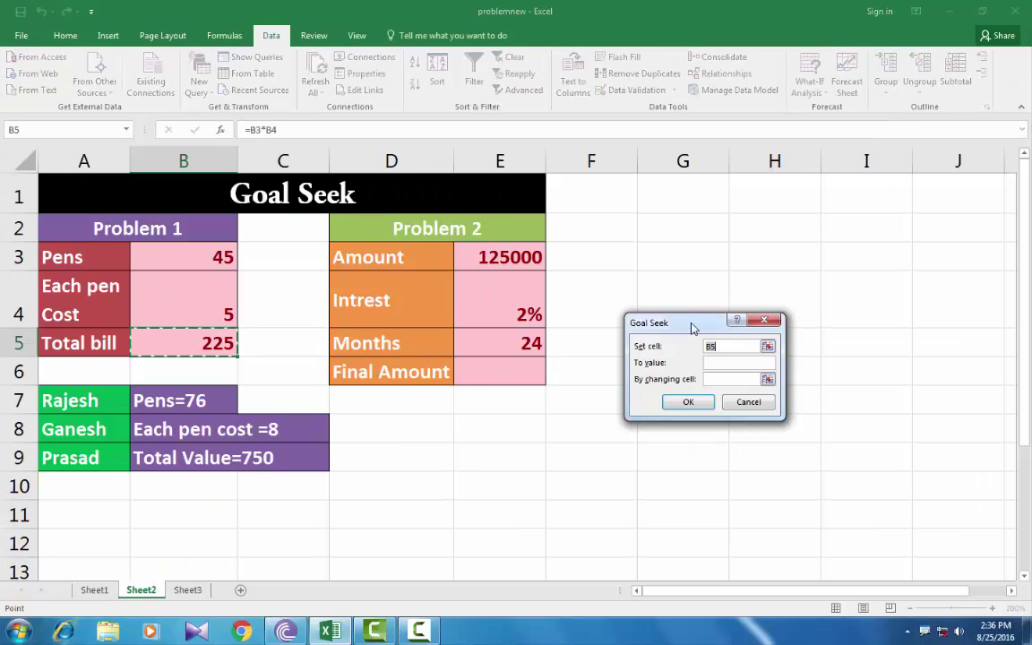
Step: Run Goal Seek for a B5 total of 750 by changing the Pens cell B3
left_click_drag(691, 324, 338, 306)
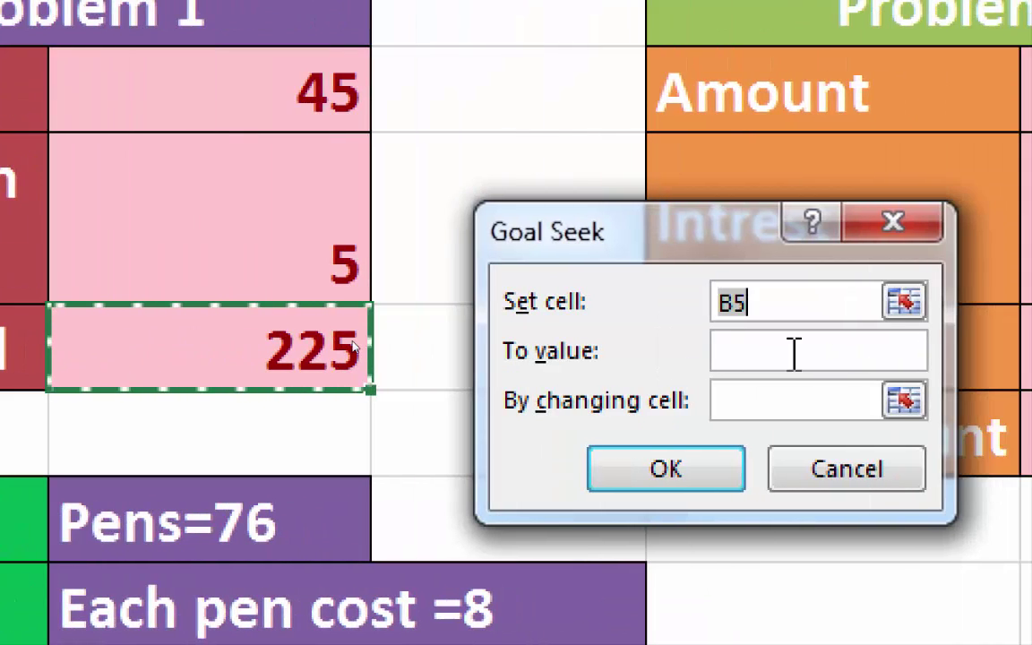
left_click(739, 347)
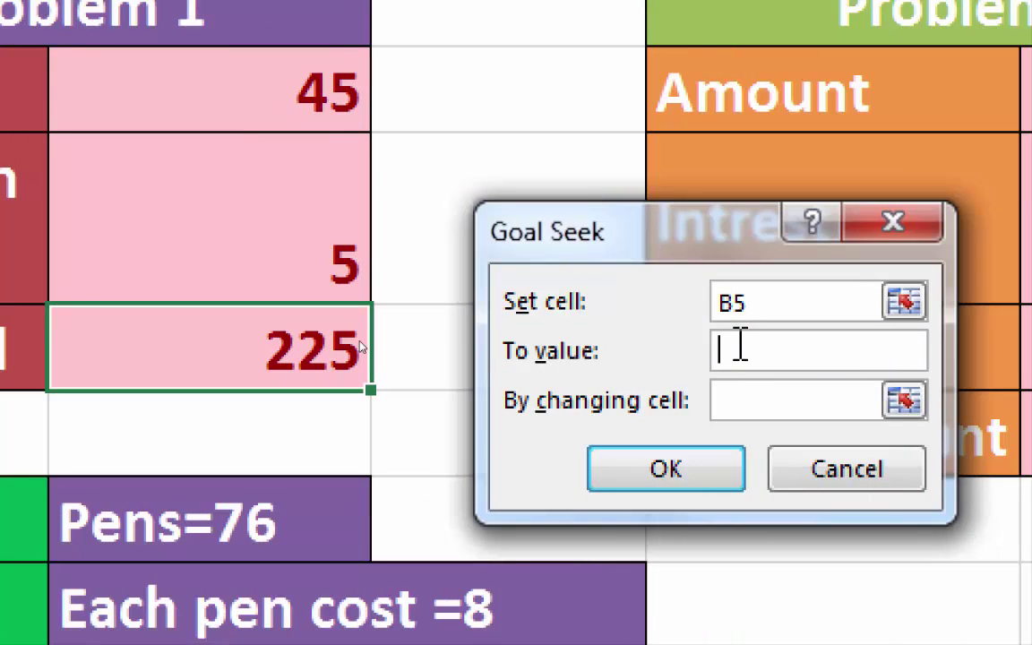
left_click(740, 345)
type("750")
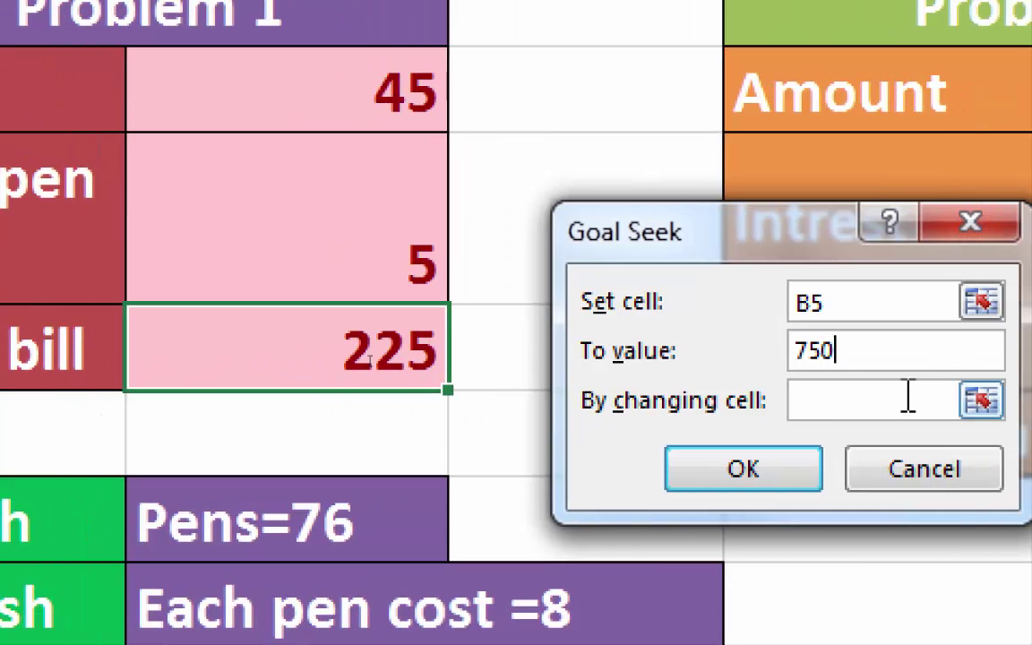
left_click(843, 402)
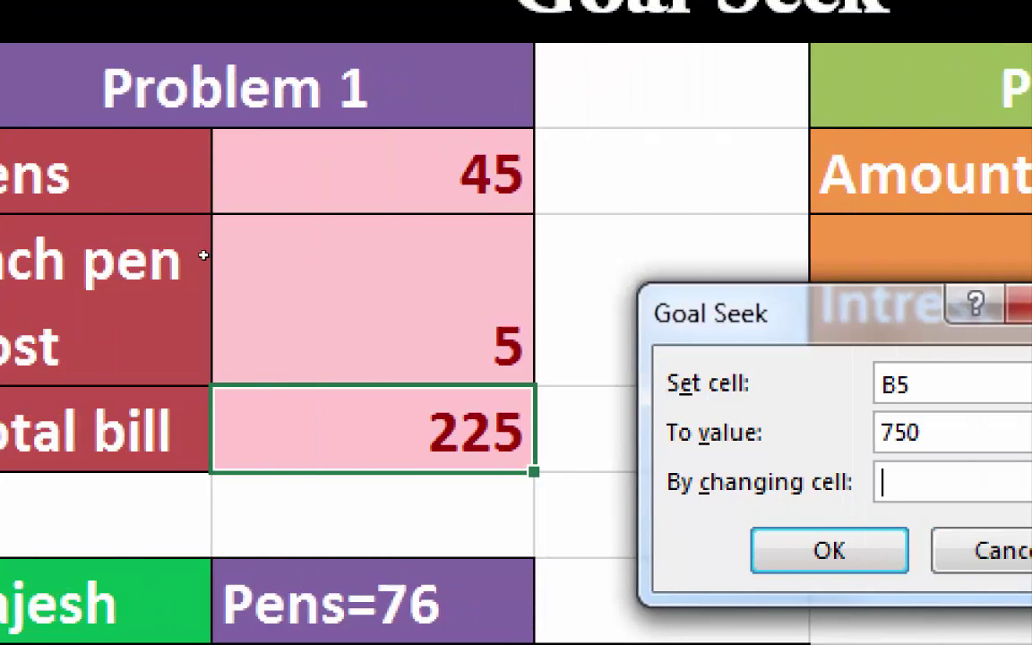
left_click(459, 173)
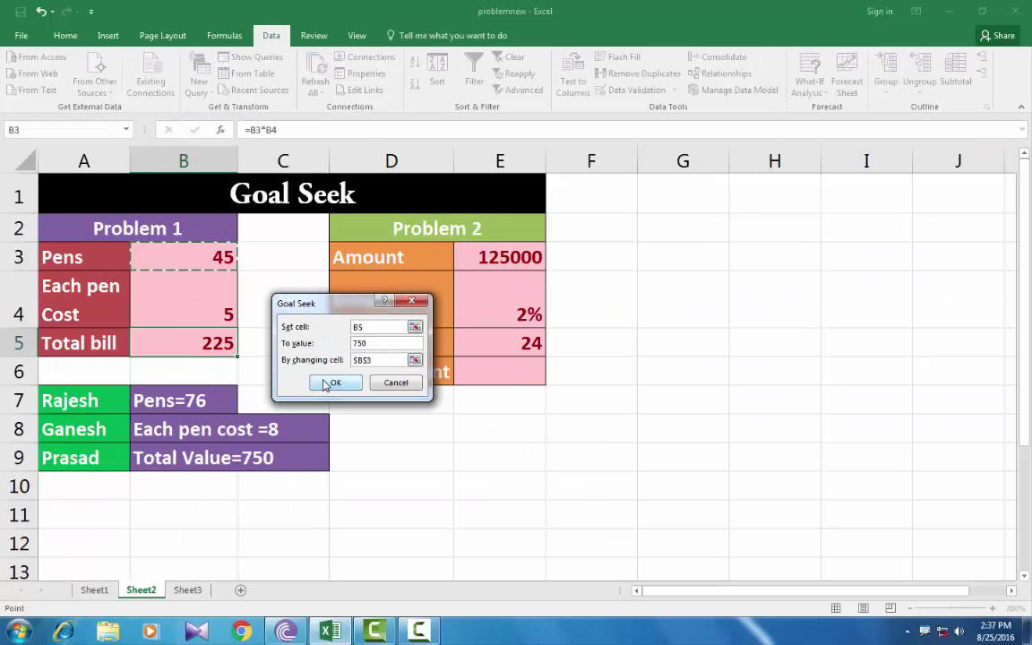
left_click(325, 384)
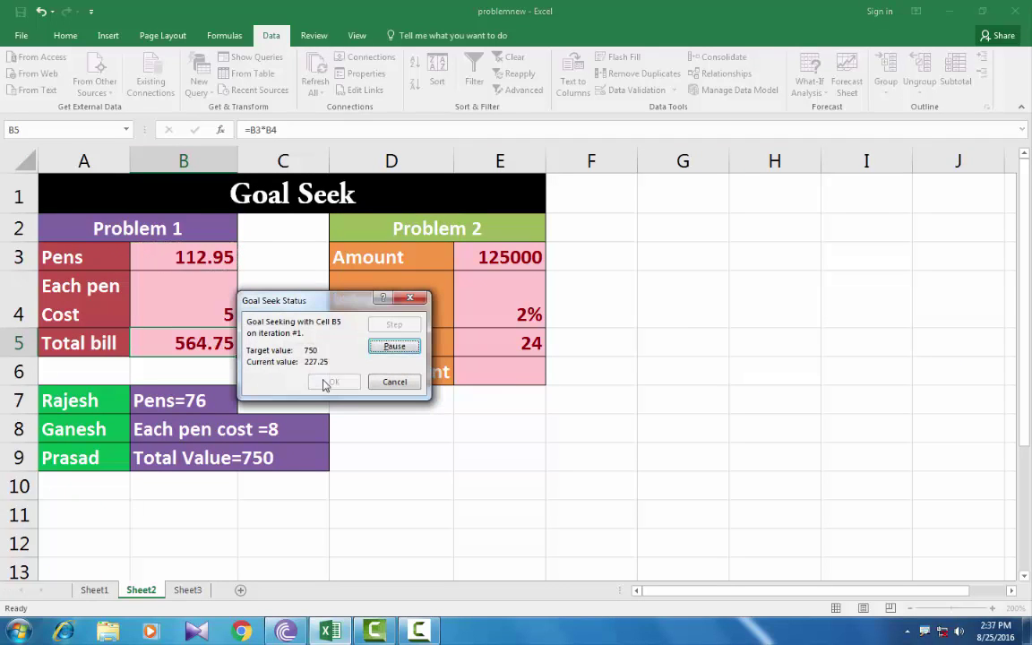
Step: Cancel the Goal Seek Status result, keeping Pens at 45 and Total bill at 225
left_click_drag(293, 305, 324, 298)
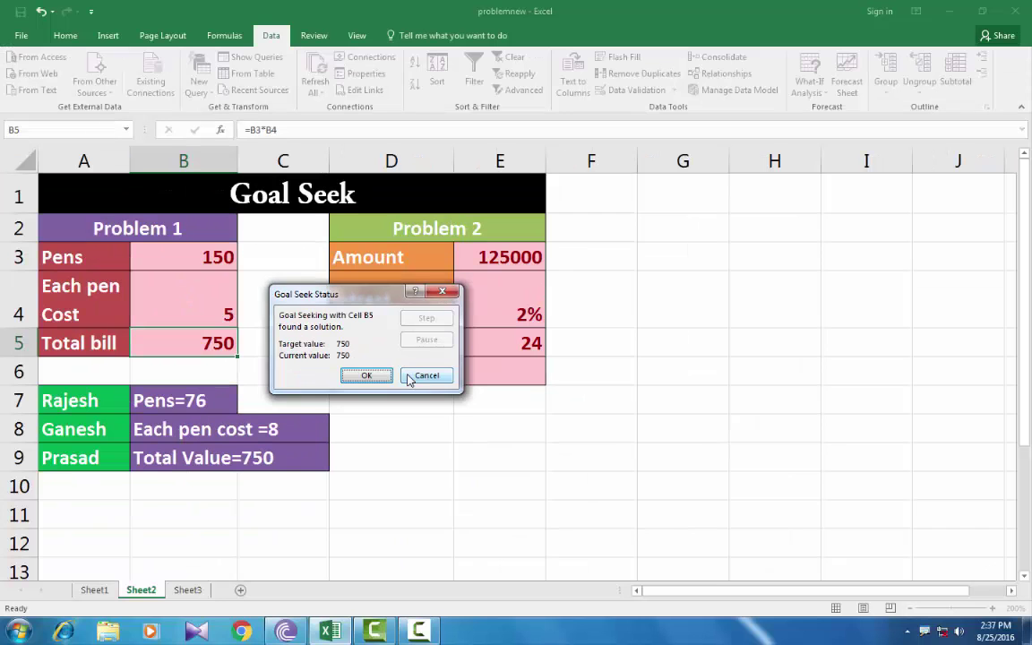
left_click(914, 471)
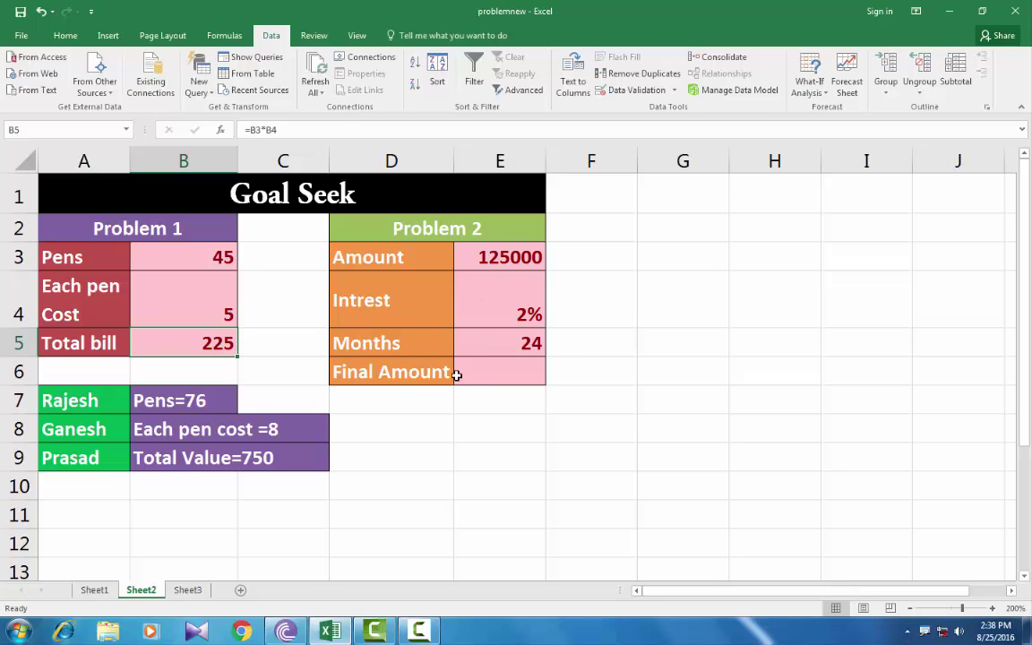
Step: Enter =E3*E4 in G4 for the 2500 monthly interest
left_click(666, 305)
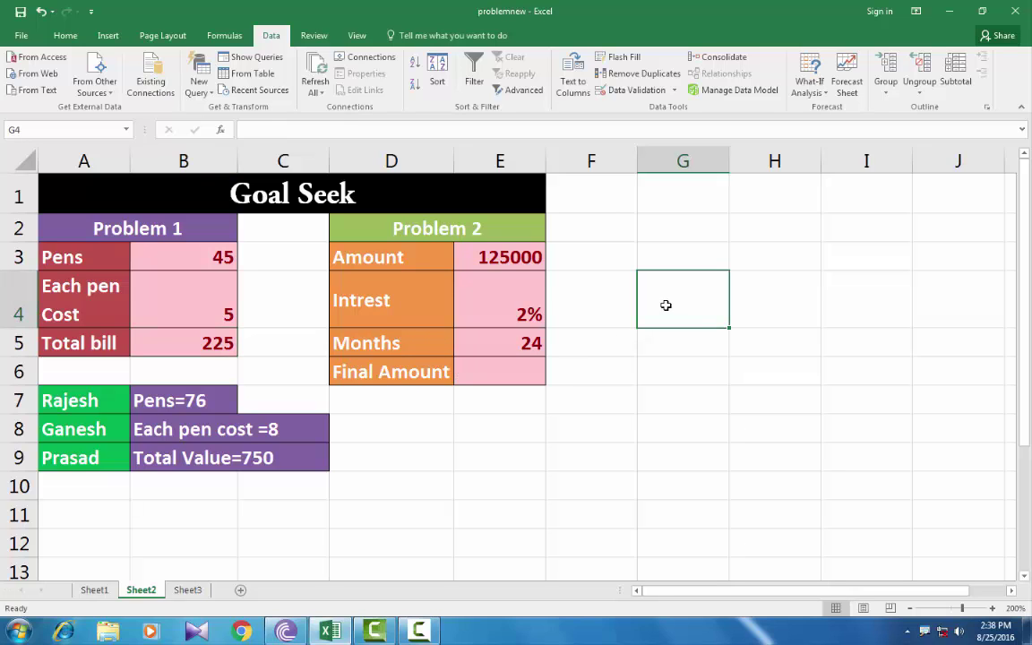
type("=")
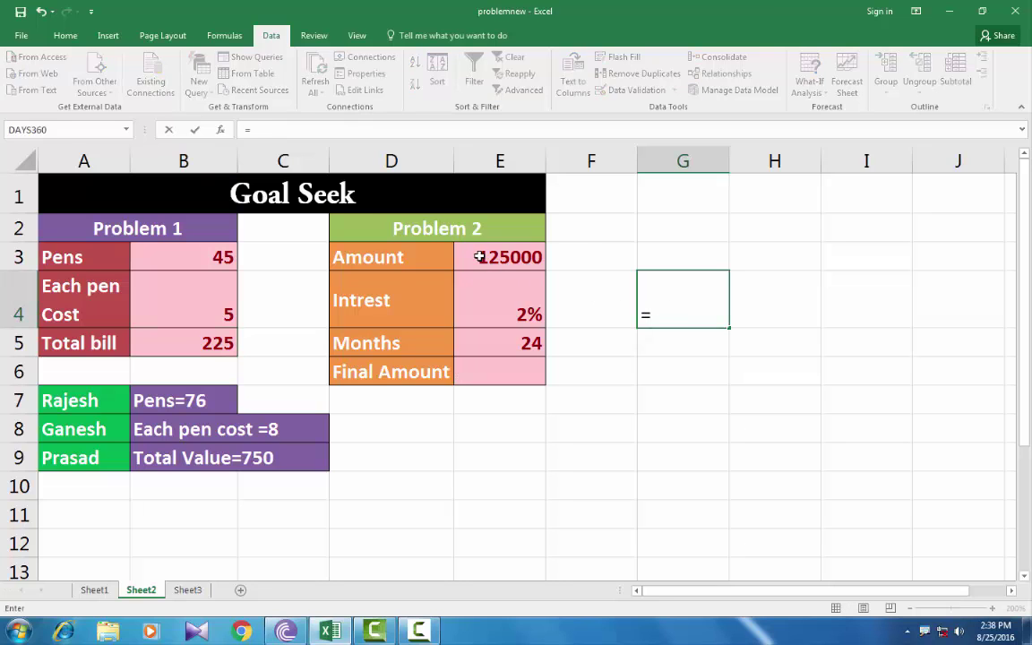
left_click(480, 257)
type("*")
left_click(506, 313)
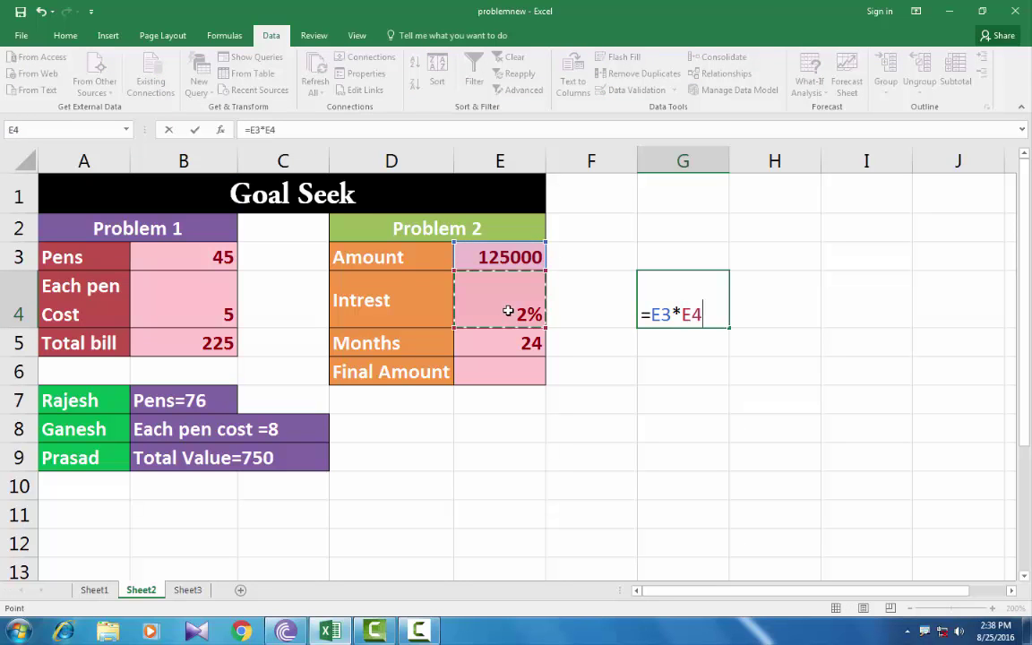
key("Return")
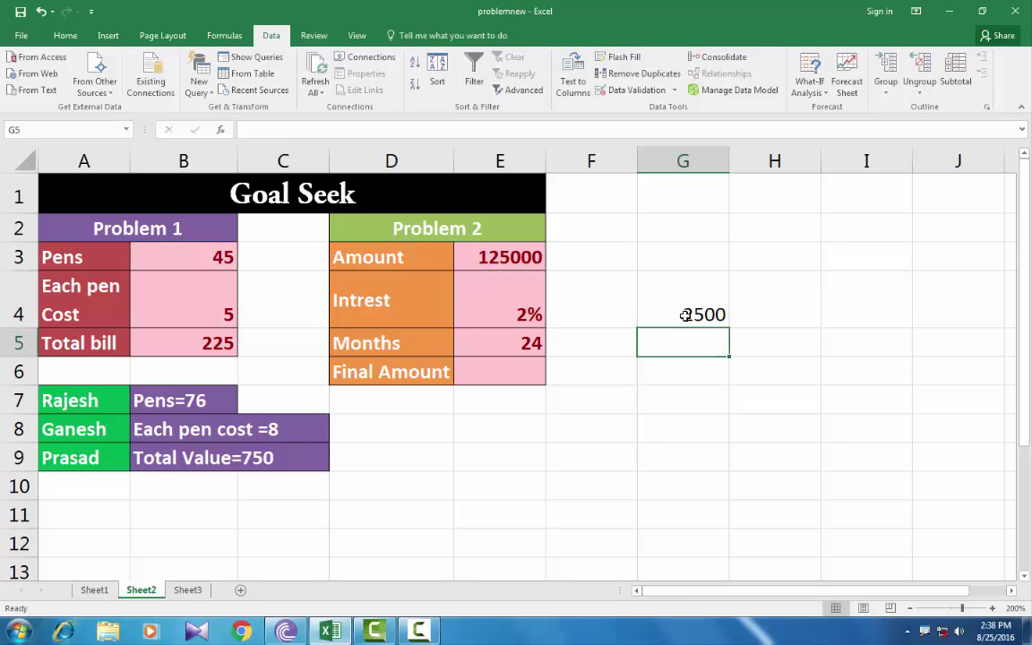
left_click(663, 314)
Step: Enter =E5*G4 in G5 for the 60000 total interest
left_click(681, 340)
type("=")
left_click(537, 343)
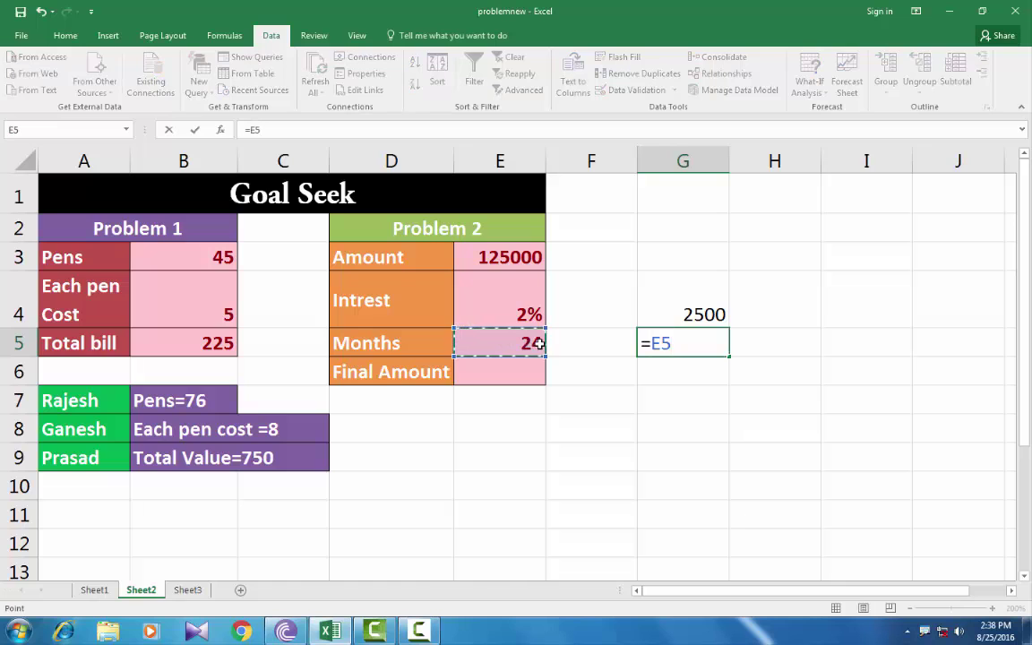
type("*")
left_click(673, 304)
key("ctrl+Return")
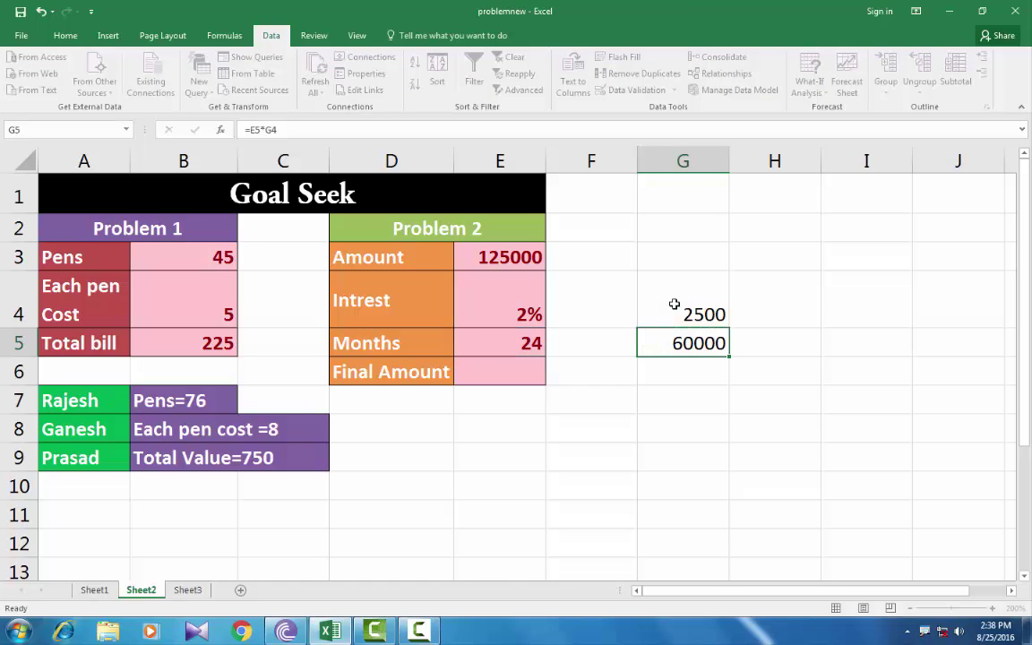
key("Return")
left_click(682, 341)
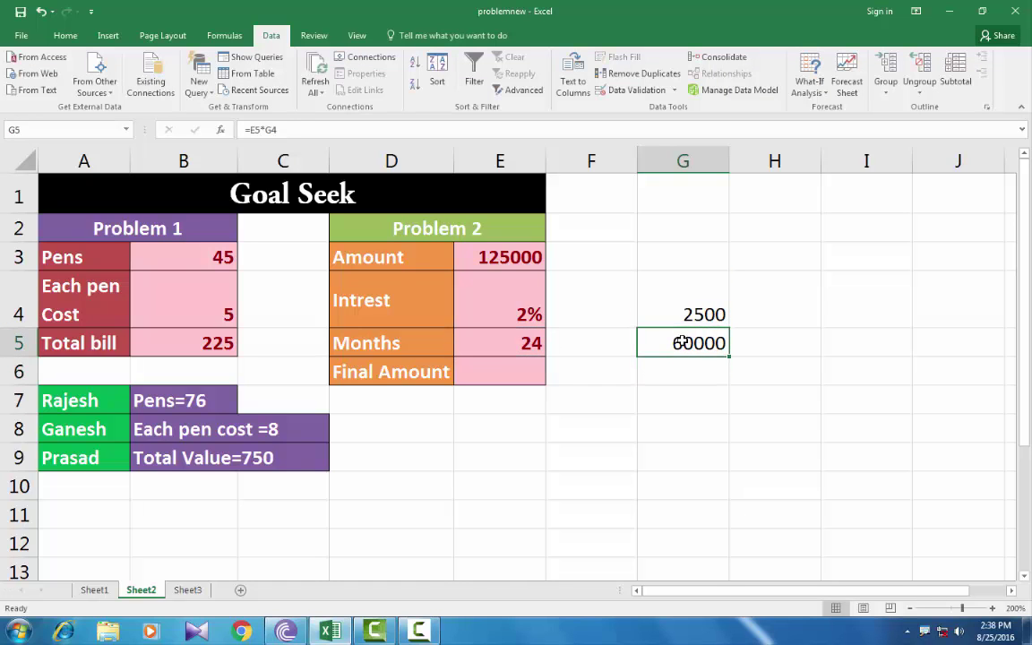
Step: Enter =E3+G5 in G6 to get the 185000 final amount
left_click(680, 371)
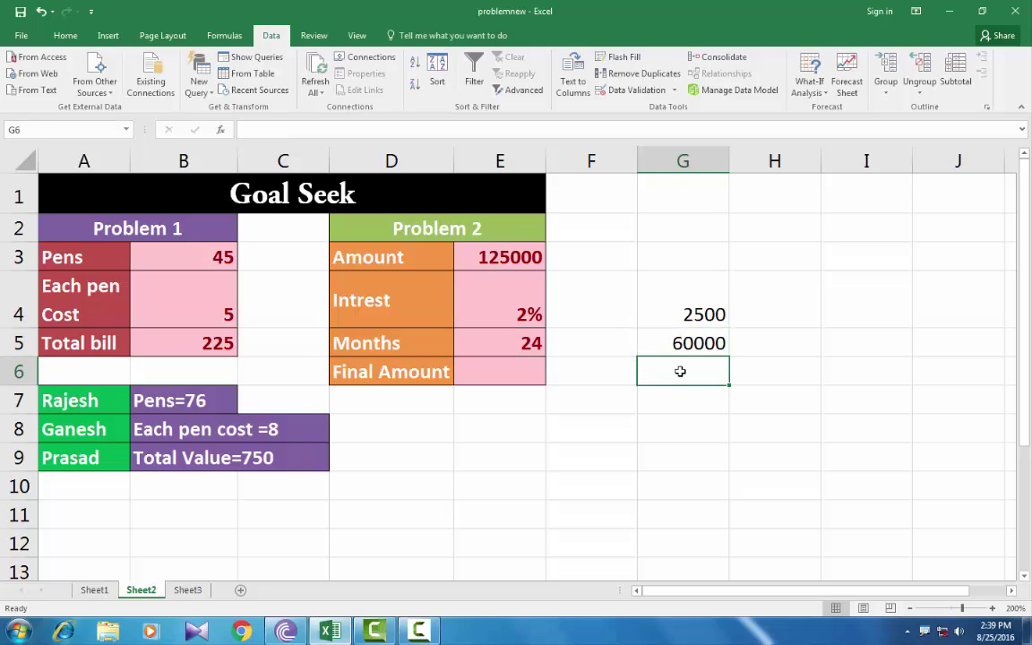
type("=")
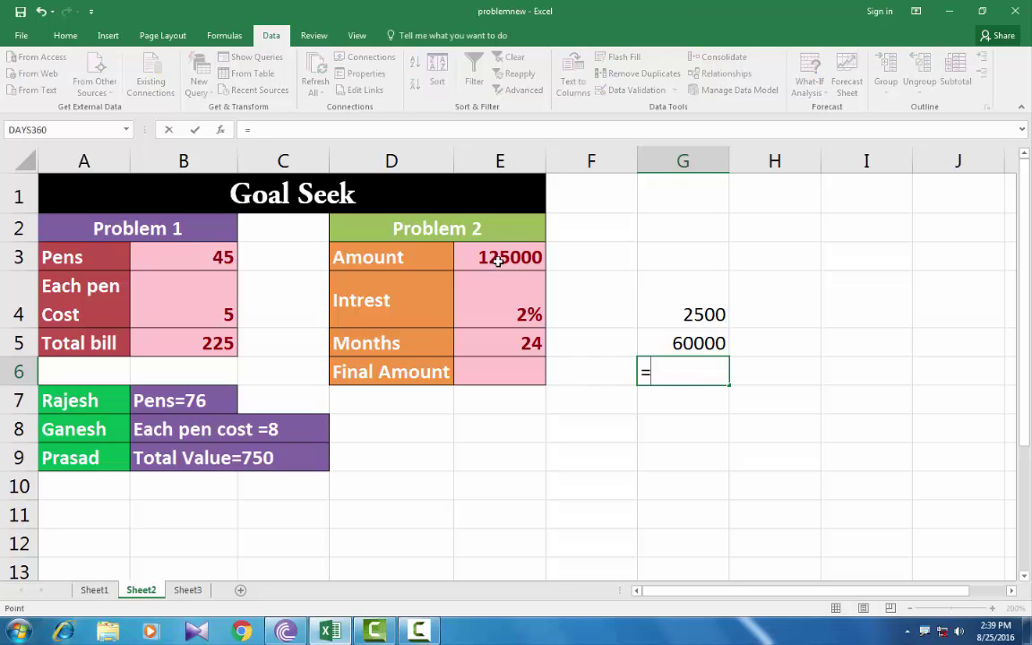
left_click(498, 260)
type("+")
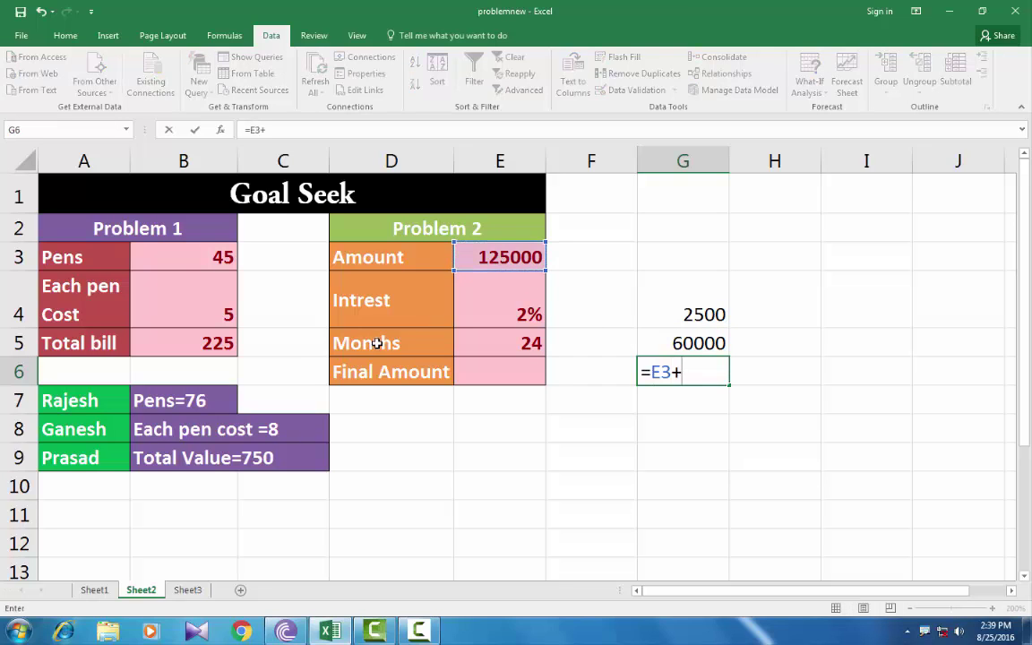
left_click(668, 343)
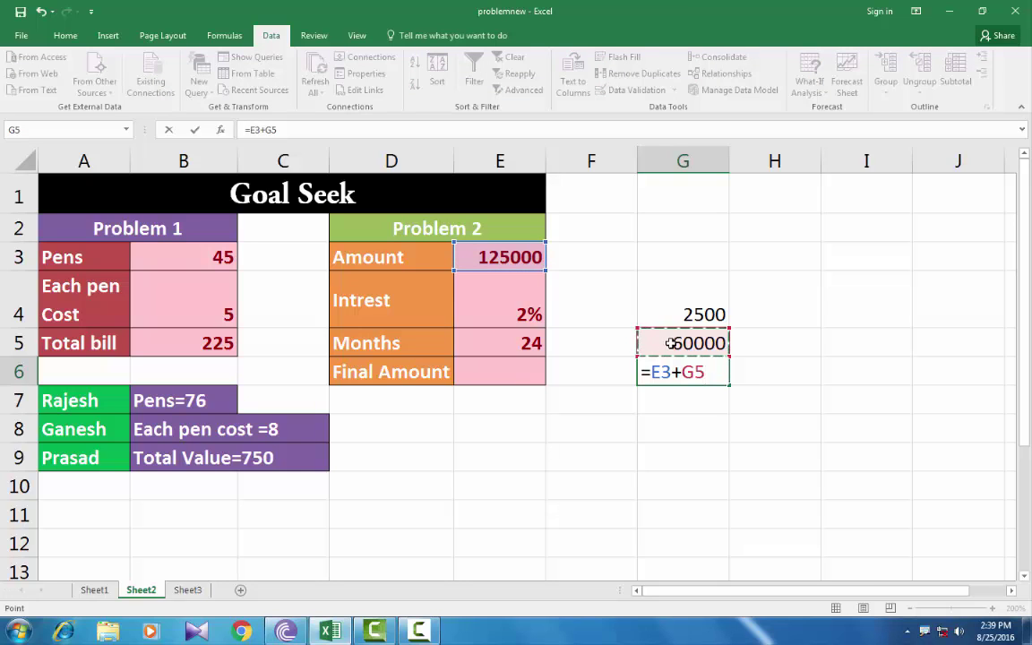
key("Return")
left_click(680, 371)
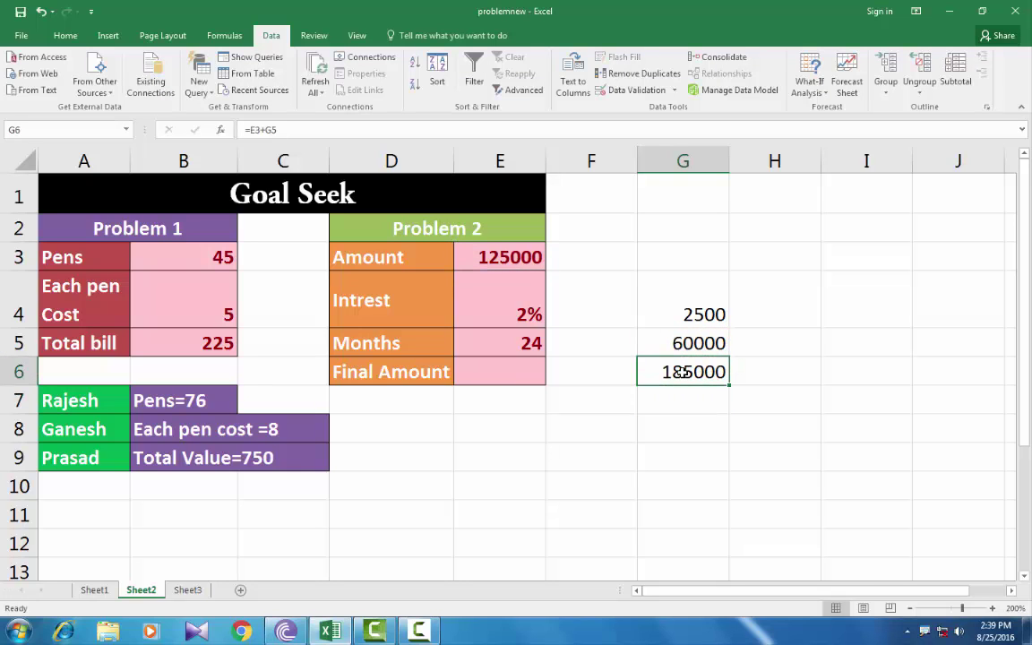
left_click(525, 369)
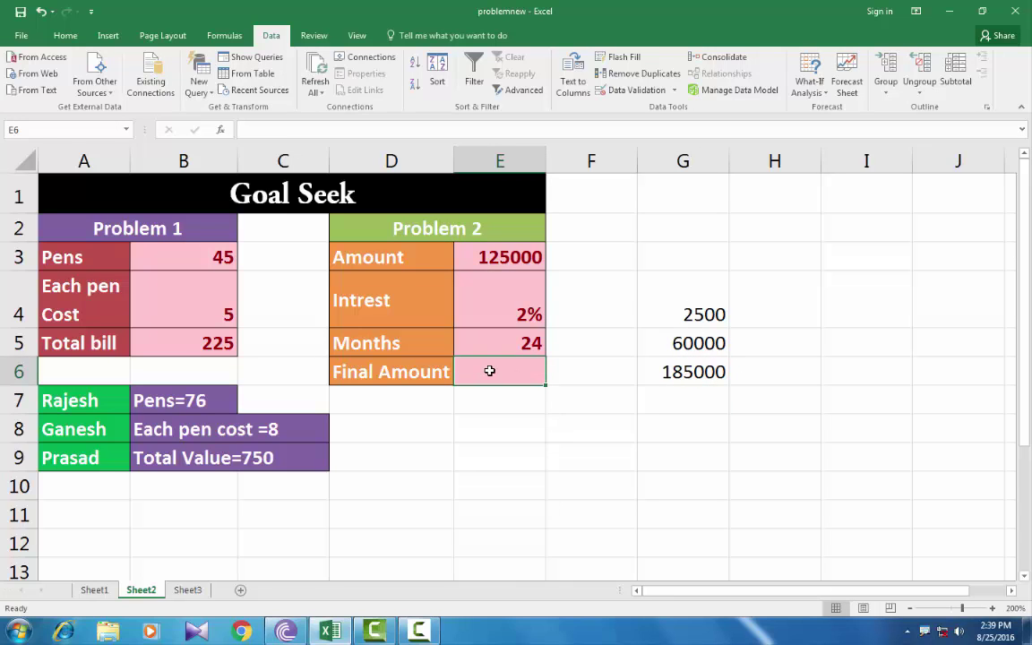
Step: Enter =(E3*E4)*E5+E3 in E6, giving 185000, and select E6:G6 to compare
type("=(")
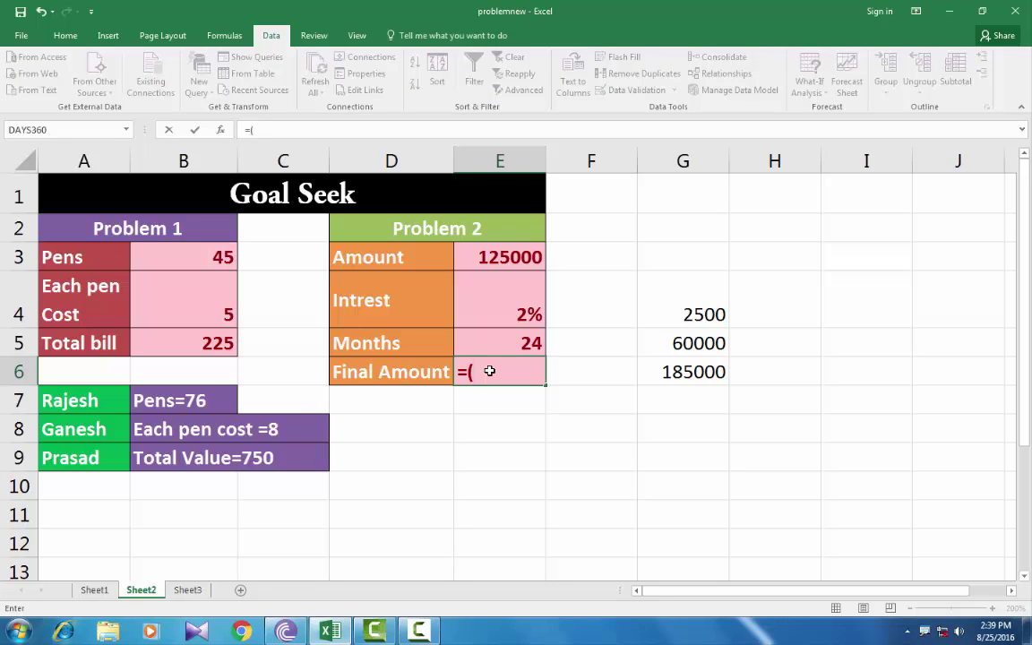
left_click(500, 260)
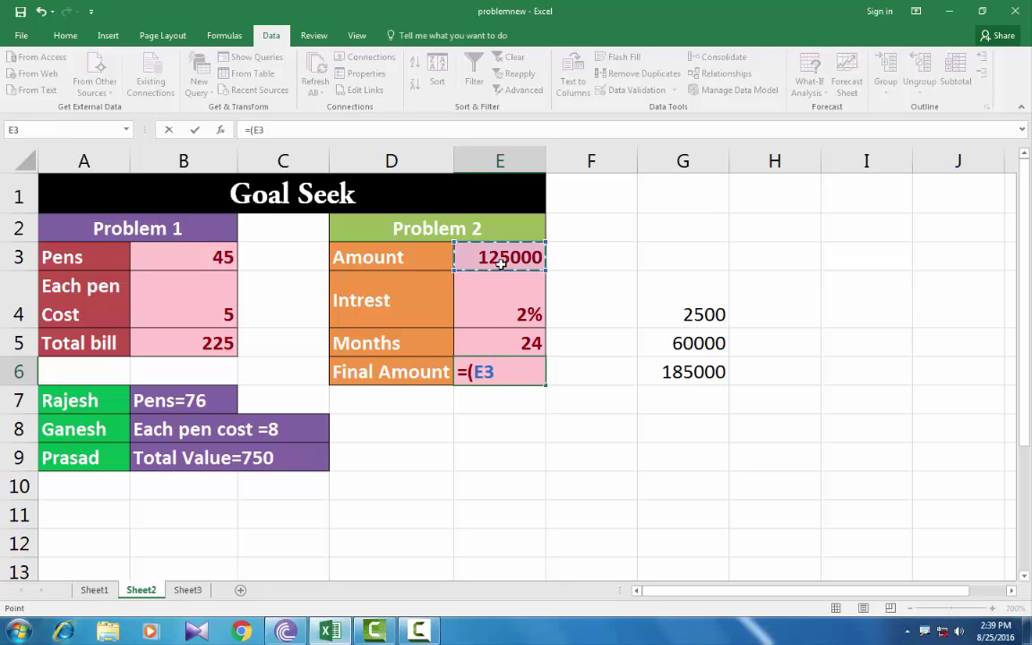
type("*")
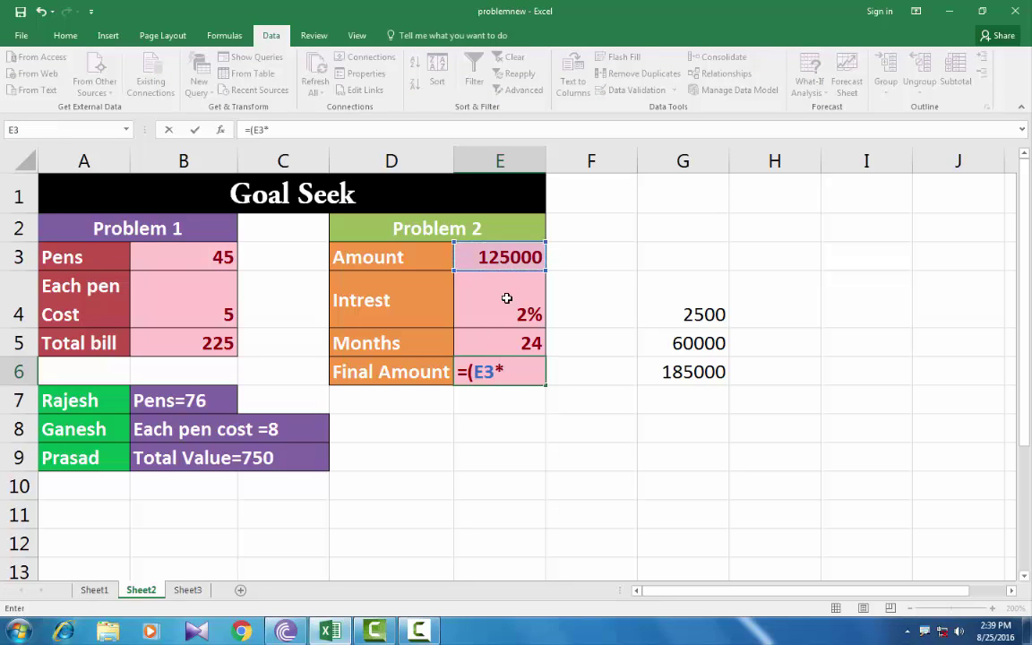
left_click(506, 297)
type(")")
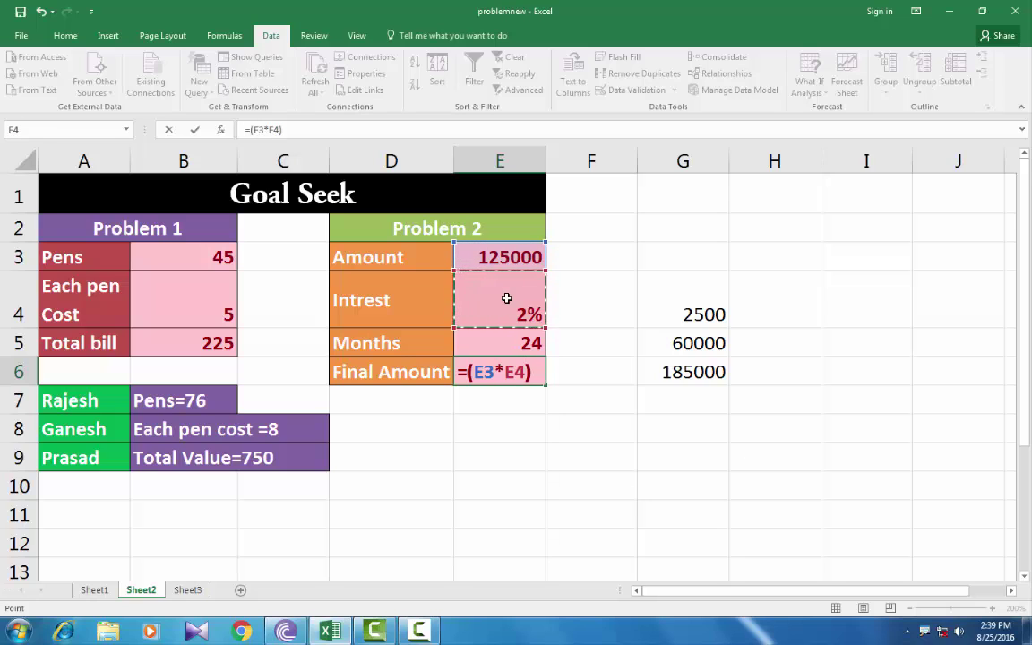
type("*")
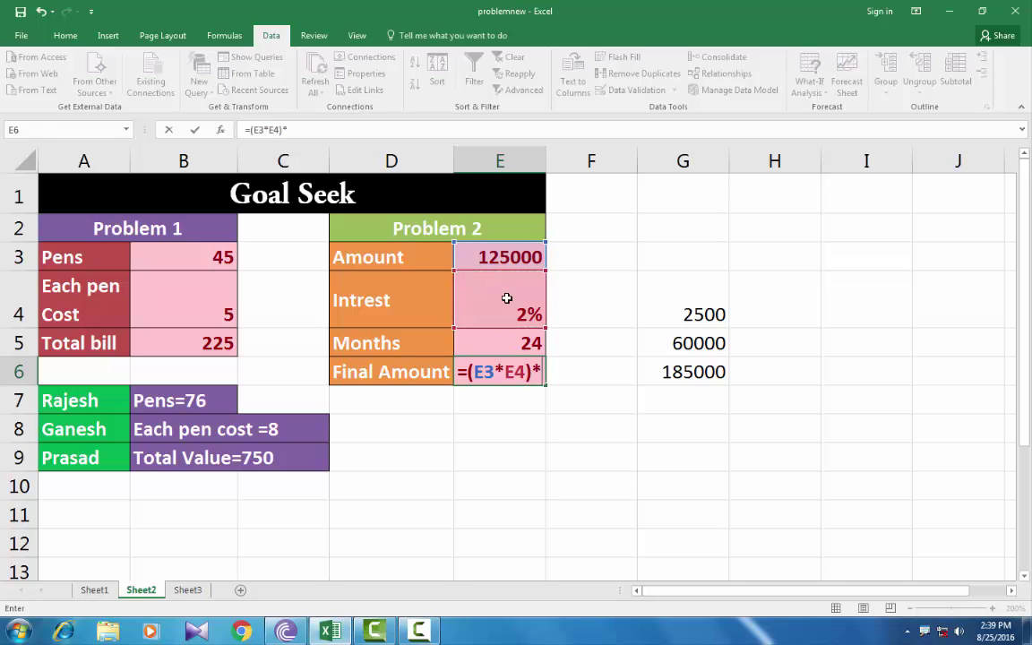
left_click(509, 344)
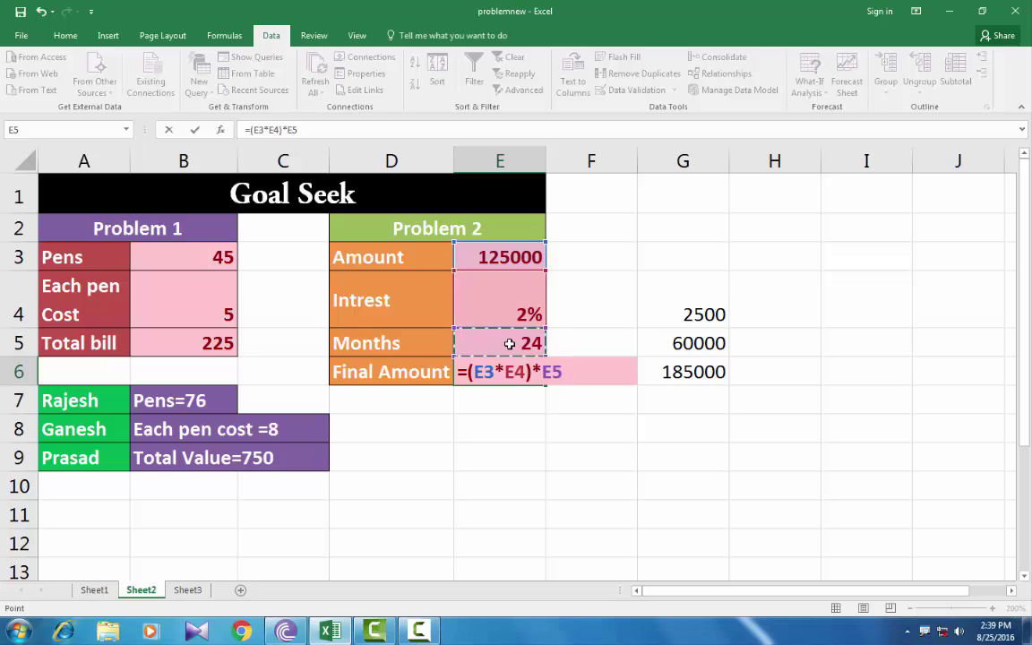
type("+")
left_click(493, 257)
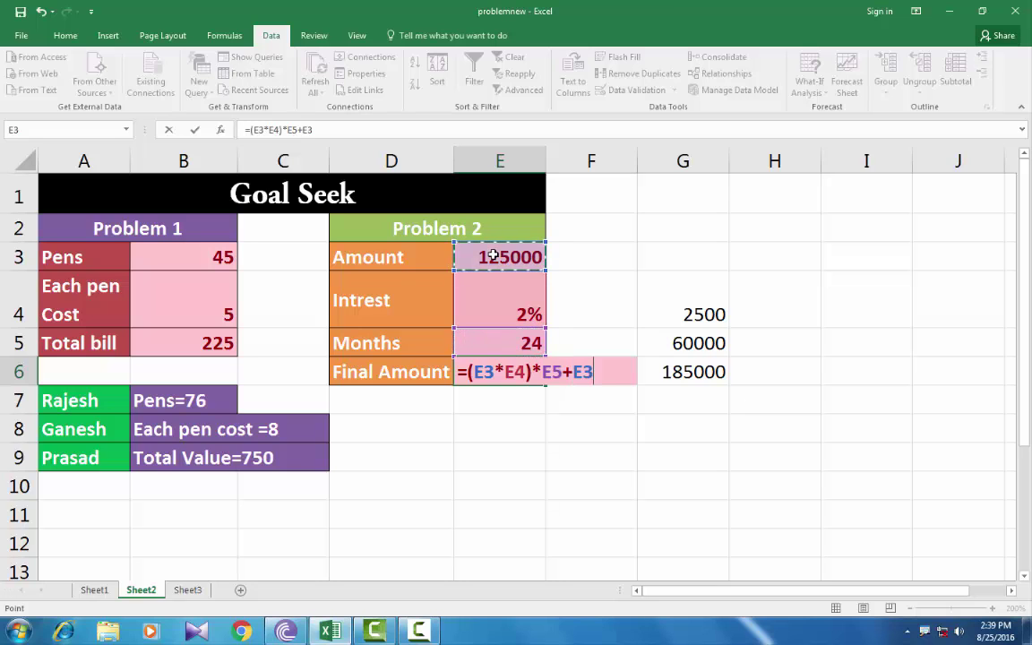
key("Return")
left_click(510, 375)
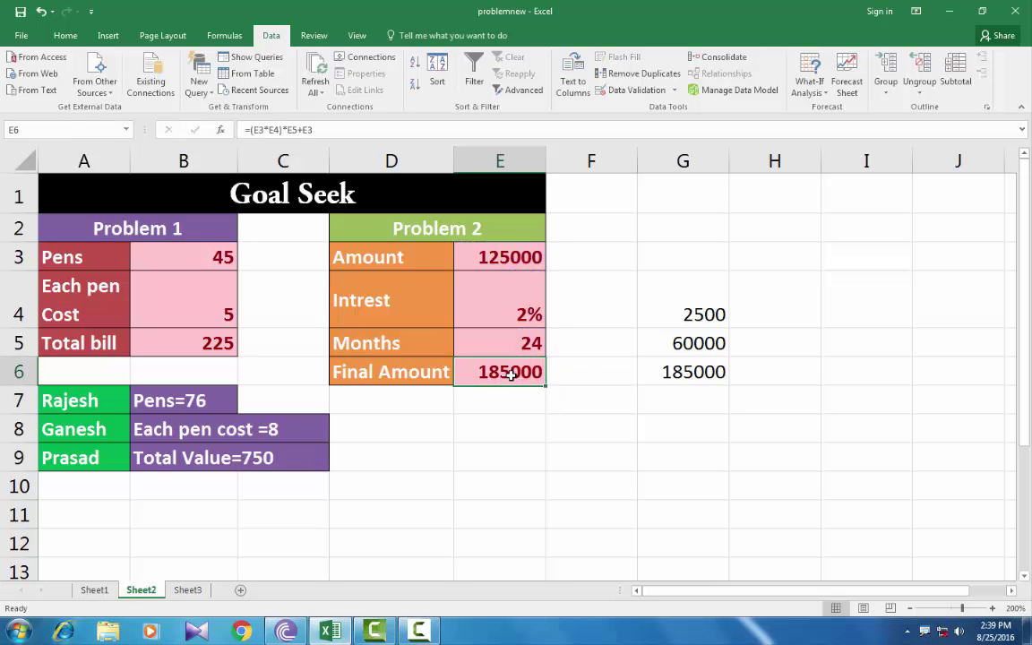
left_click_drag(511, 375, 708, 370)
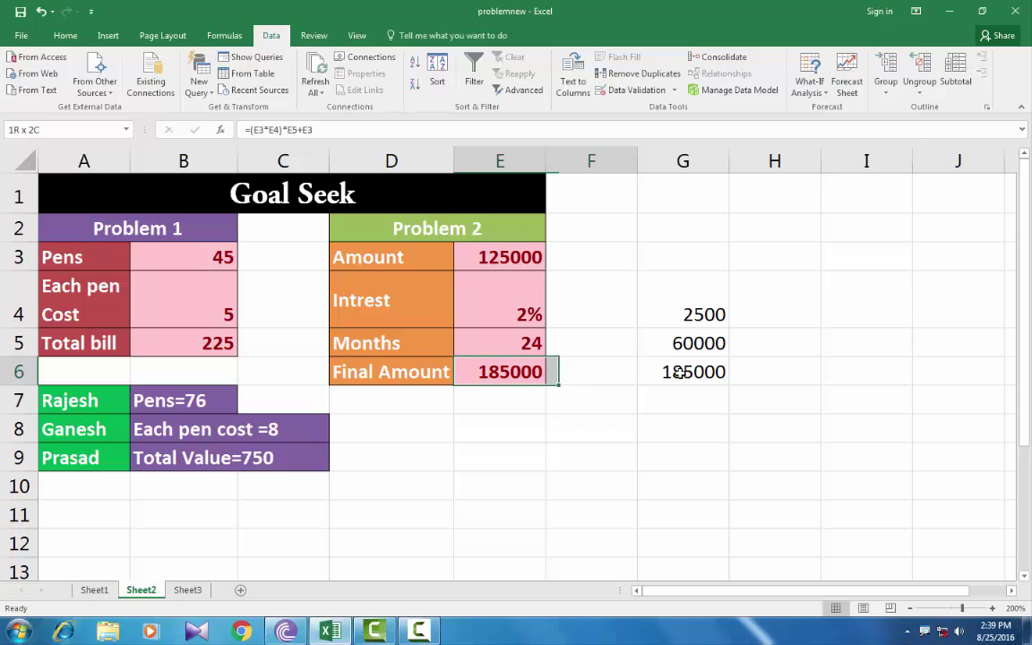
left_click(506, 373)
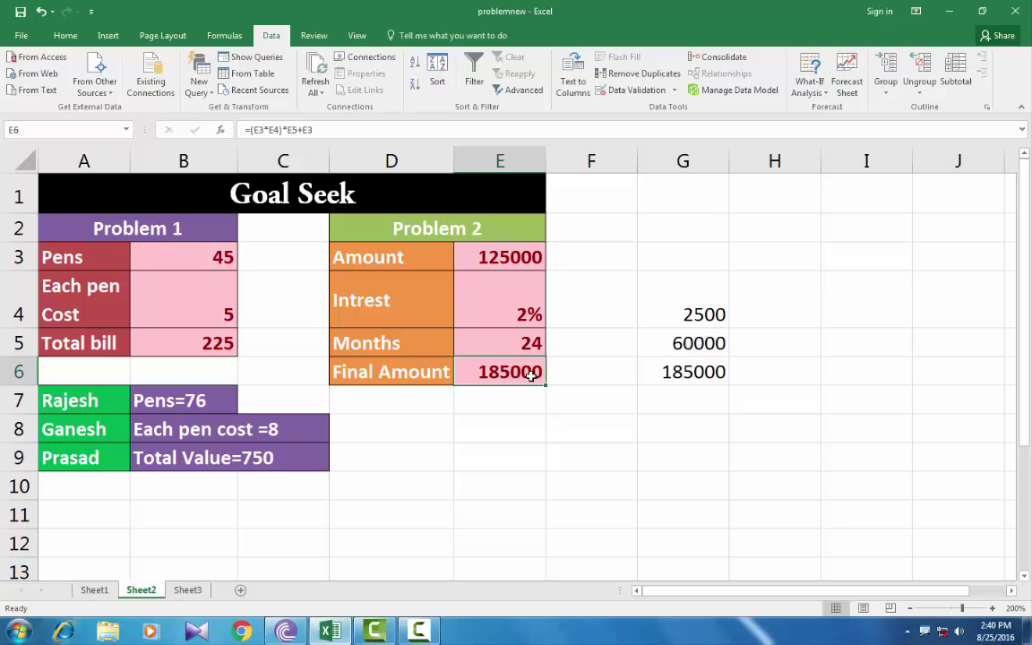
Step: Type the 265000 target in F6, then select the Final Amount cell E6
left_click(563, 366)
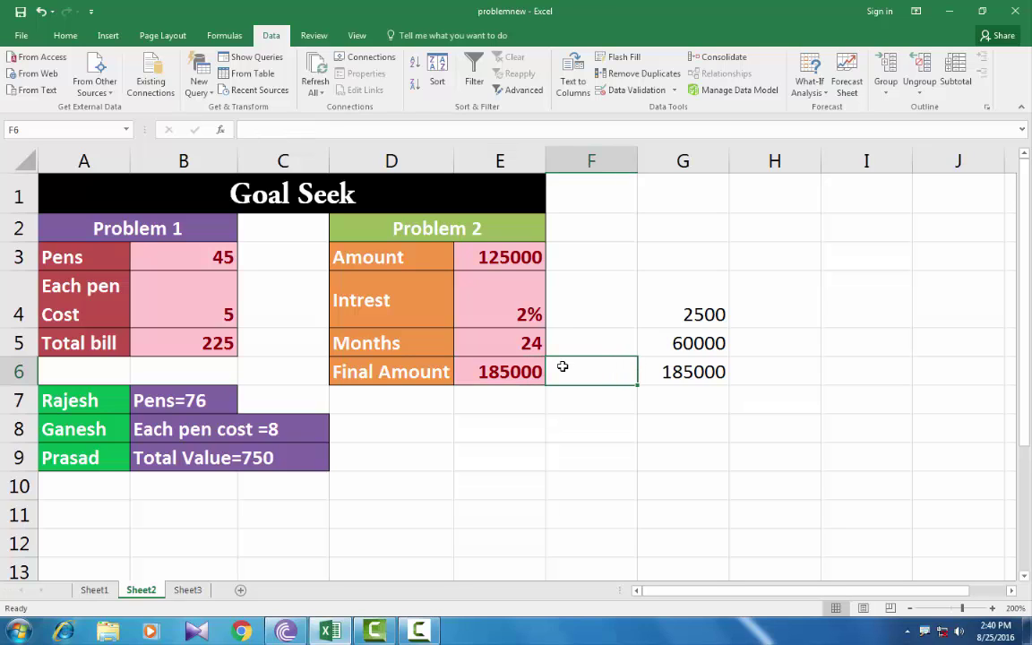
type("26500")
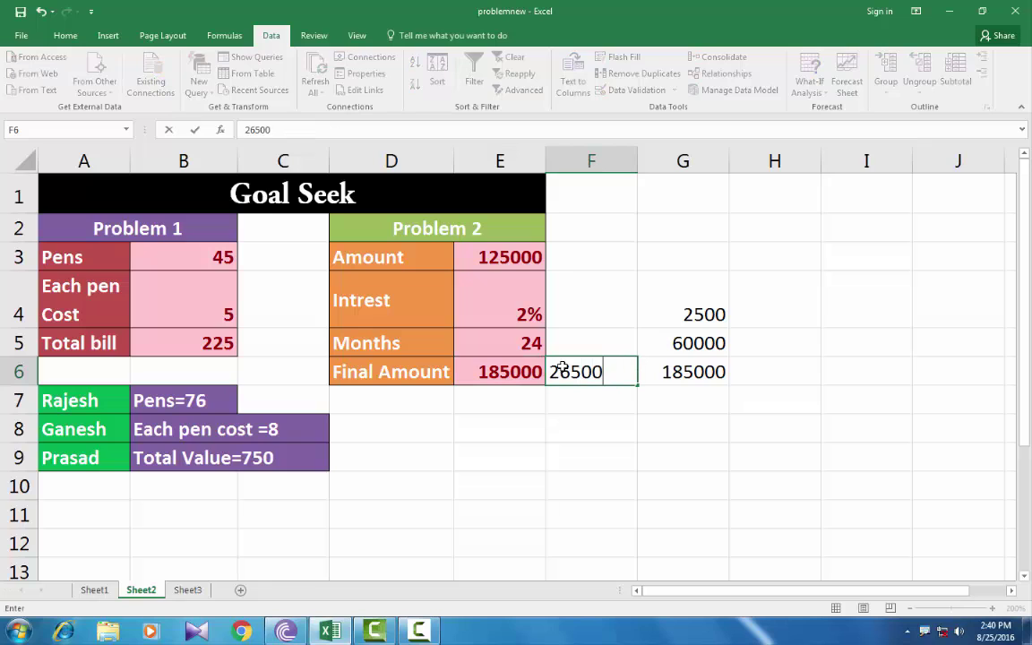
type("0")
left_click(564, 343)
key("Down")
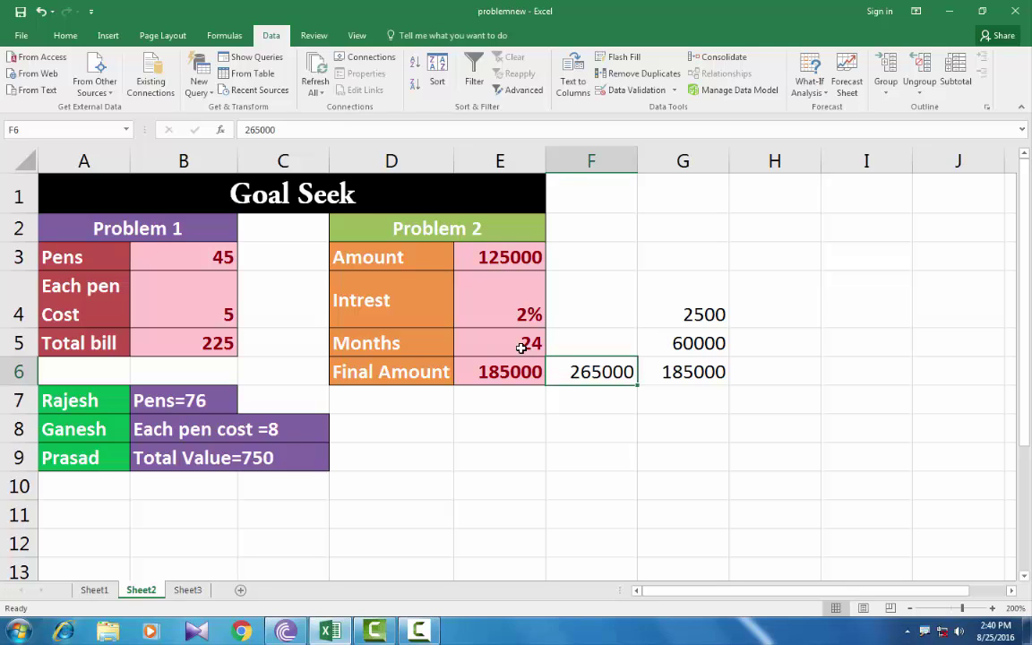
left_click(511, 372)
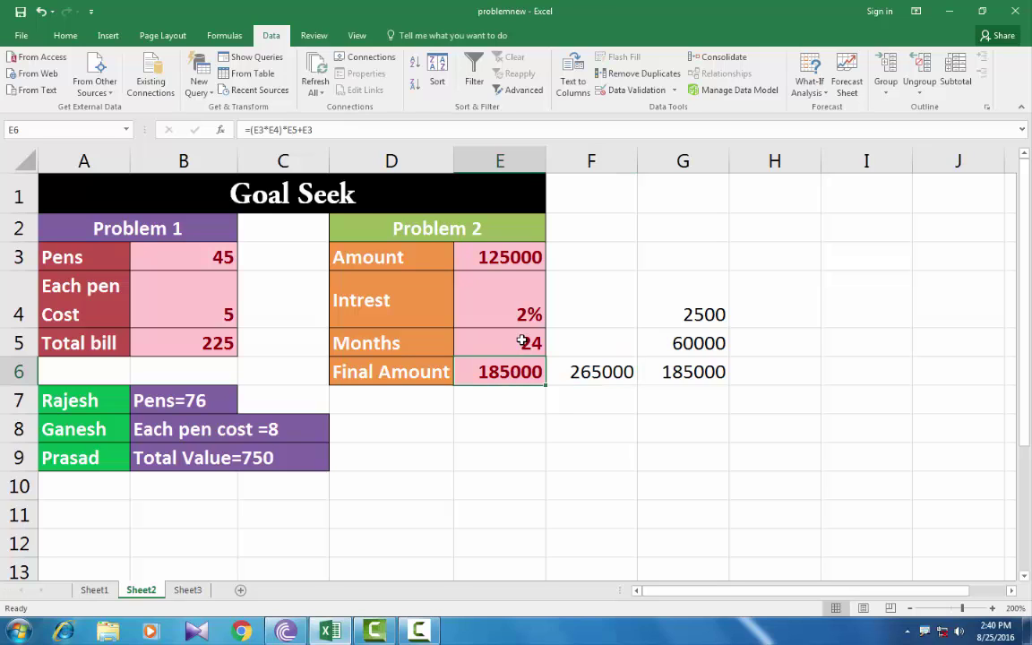
left_click(522, 342)
left_click(501, 369)
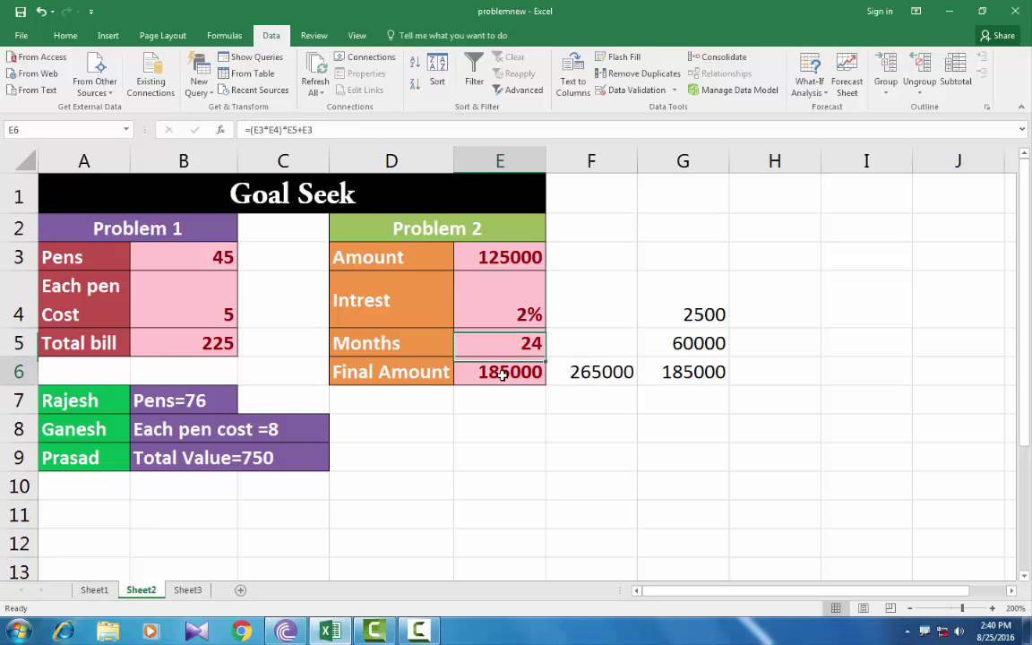
key("Right")
key("Right")
key("Right")
key("Up")
key("Up")
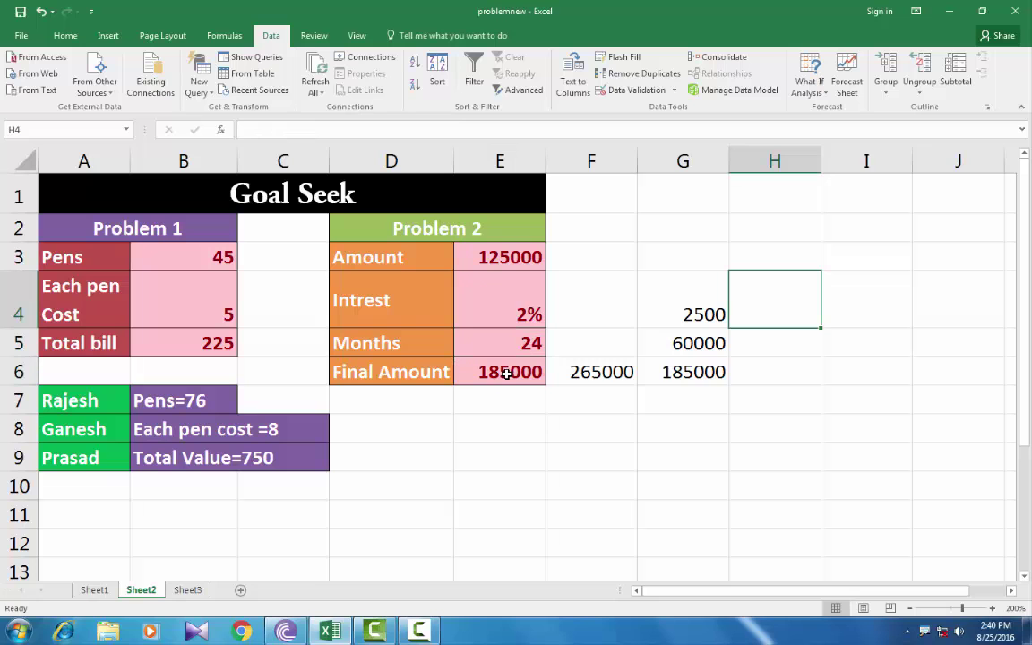
left_click(507, 374)
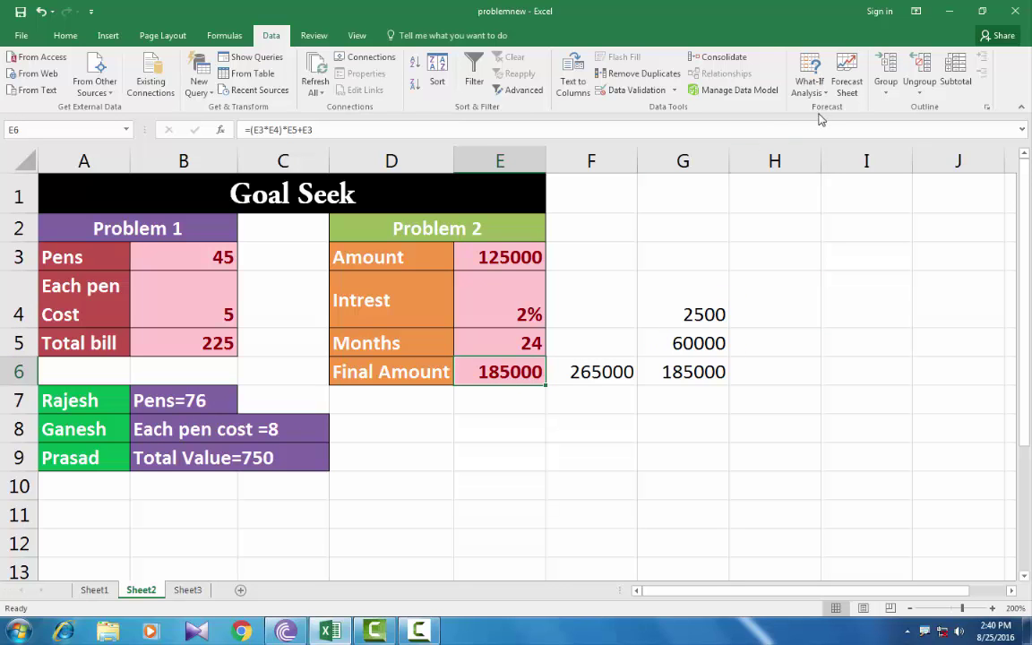
Step: Run Goal Seek so E6 reaches 265000 by changing the Months cell E5
left_click(808, 83)
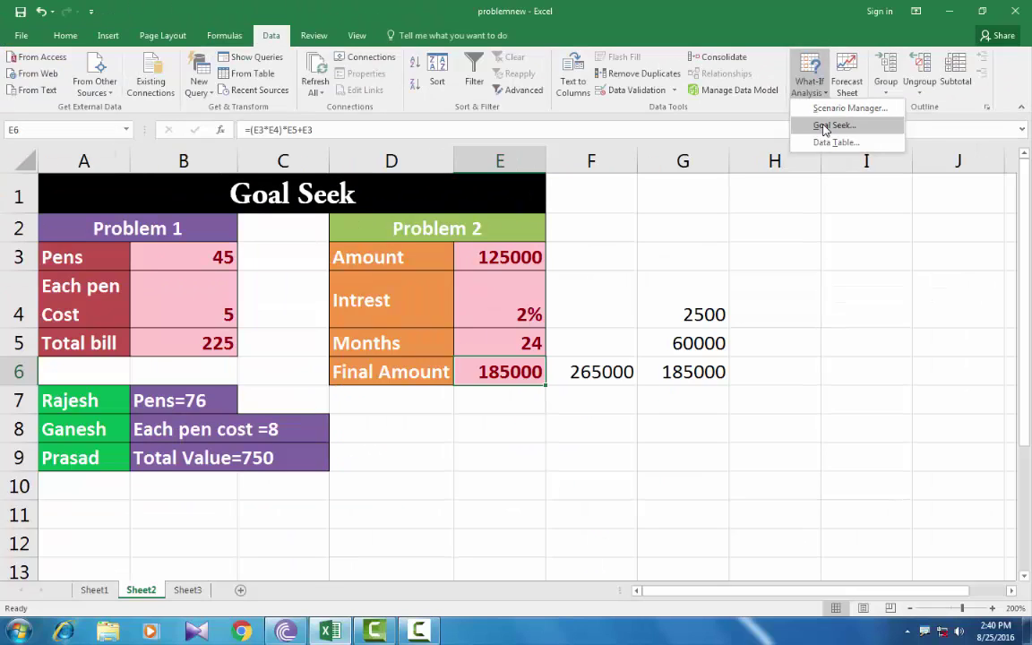
left_click(825, 127)
mouse_move(428, 277)
left_mouse_down()
mouse_move(611, 251)
mouse_move(693, 227)
left_mouse_up()
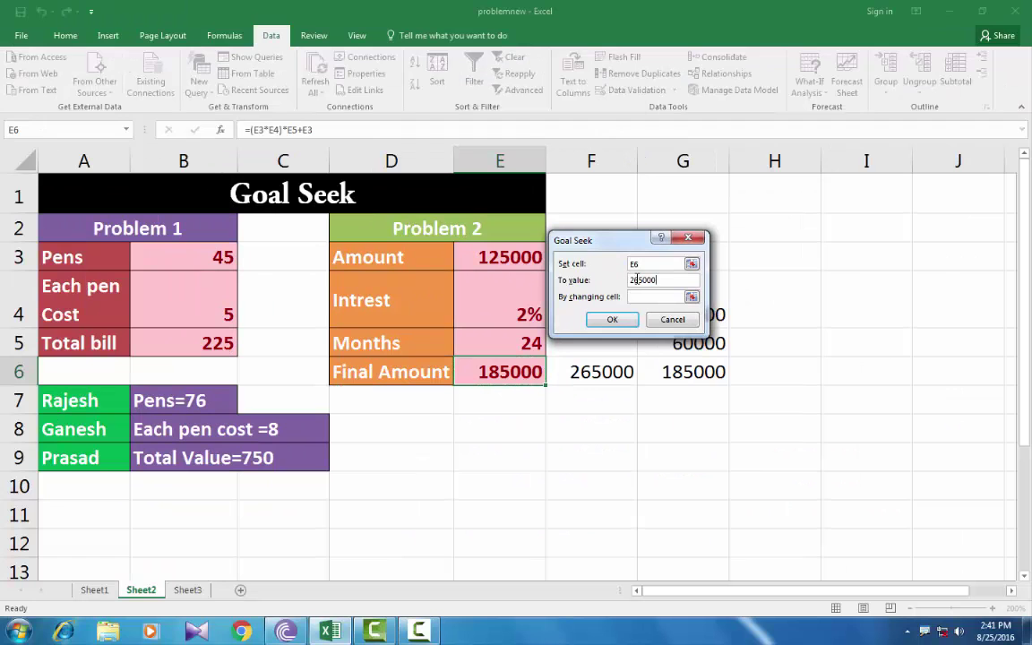
left_click_drag(621, 236, 626, 270)
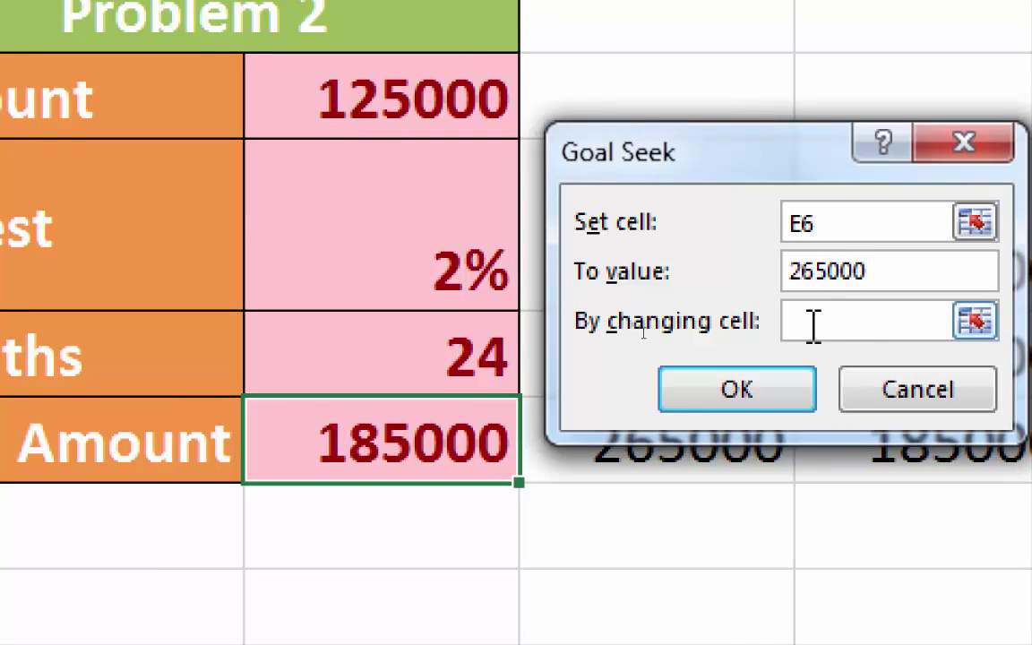
left_click(638, 326)
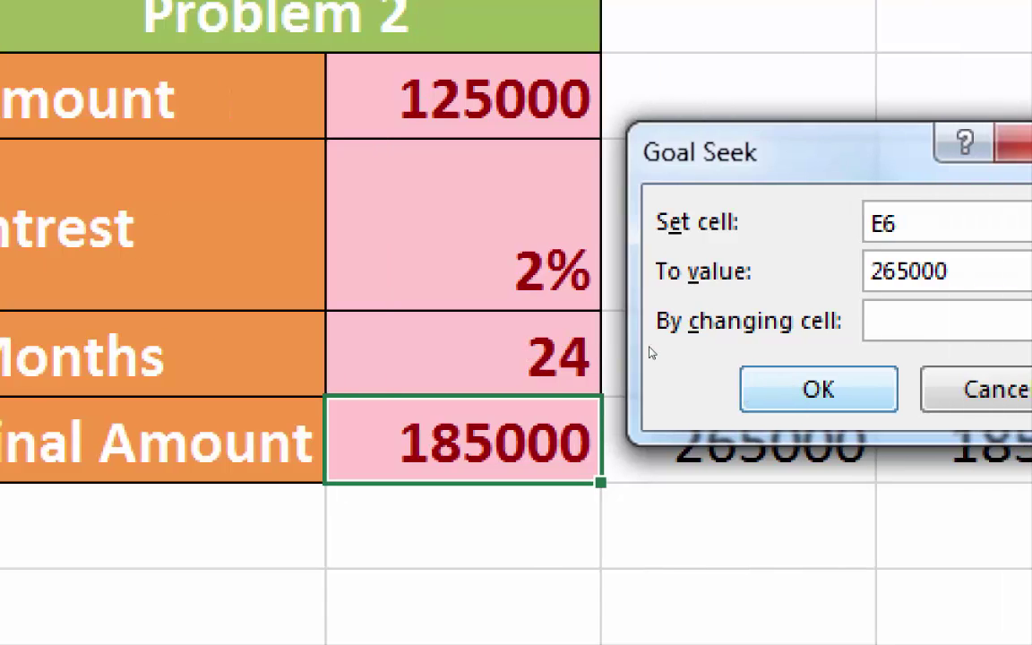
left_click(522, 359)
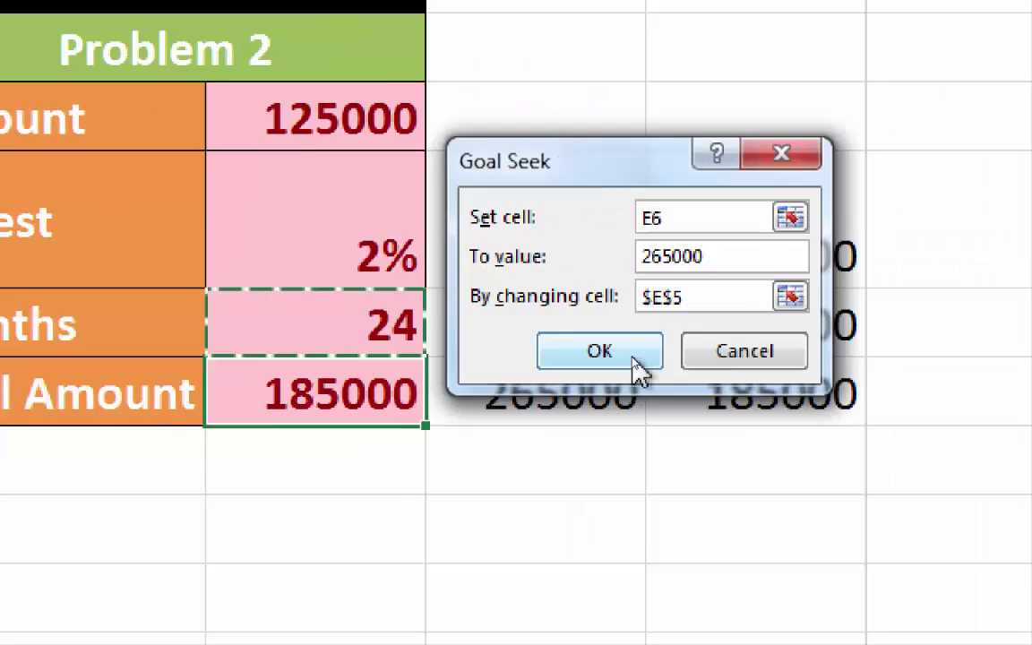
left_click(627, 354)
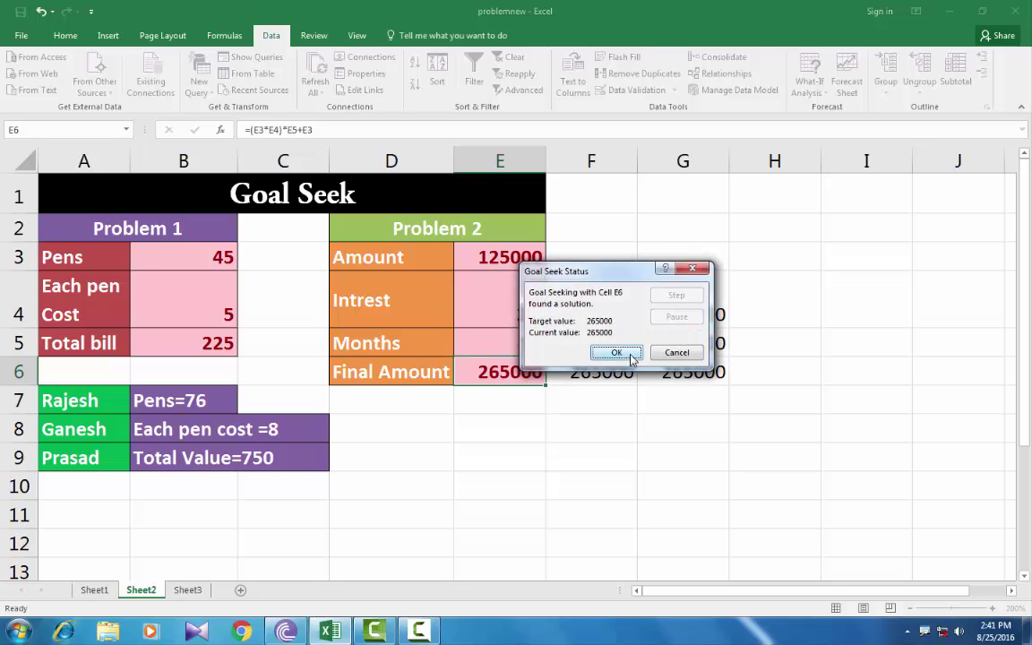
Step: Accept the Goal Seek solution, leaving Months at 56 and Final Amount at 265000
left_click(630, 354)
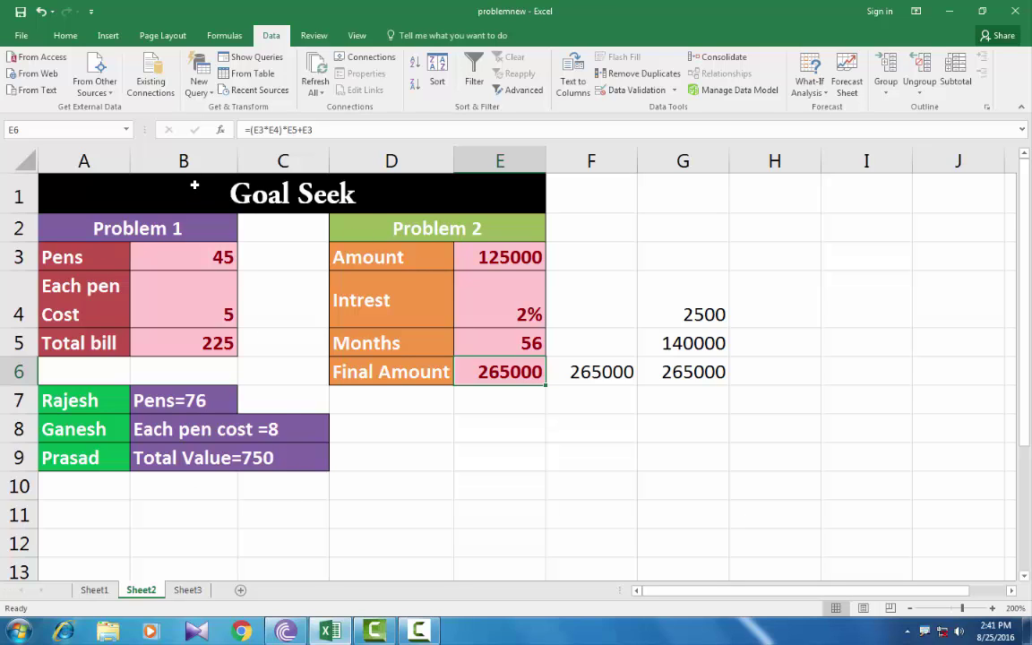
left_click(809, 82)
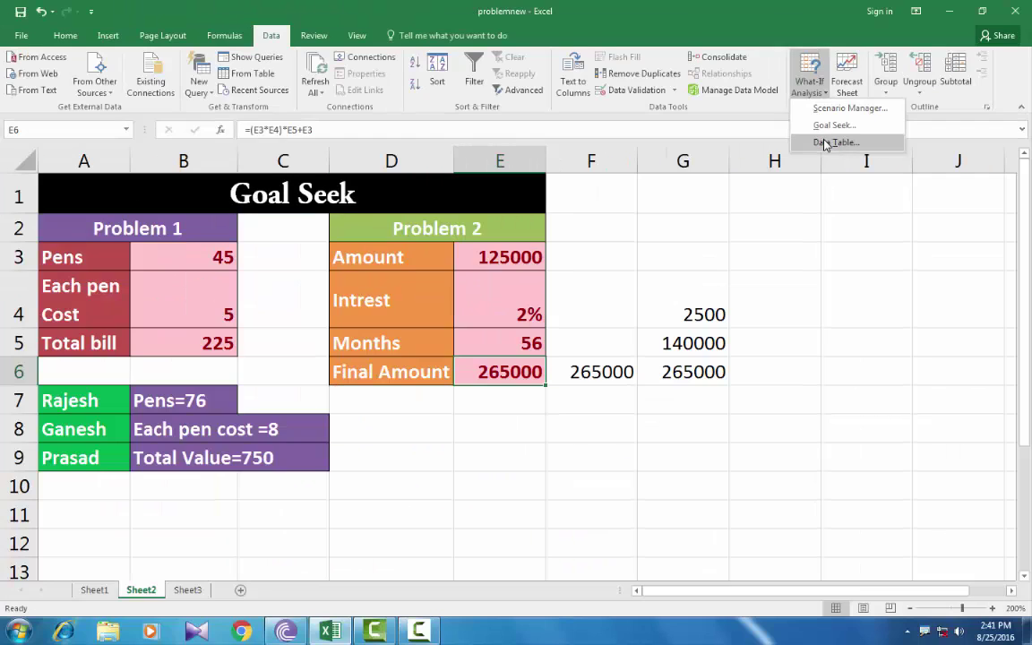
left_click(632, 283)
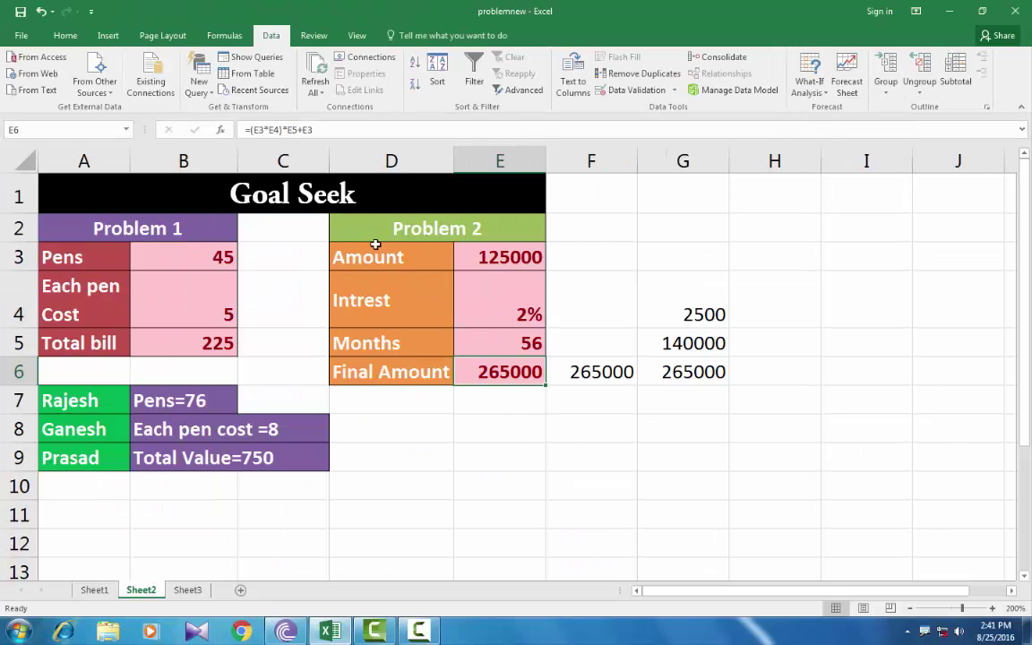
left_click_drag(391, 229, 500, 376)
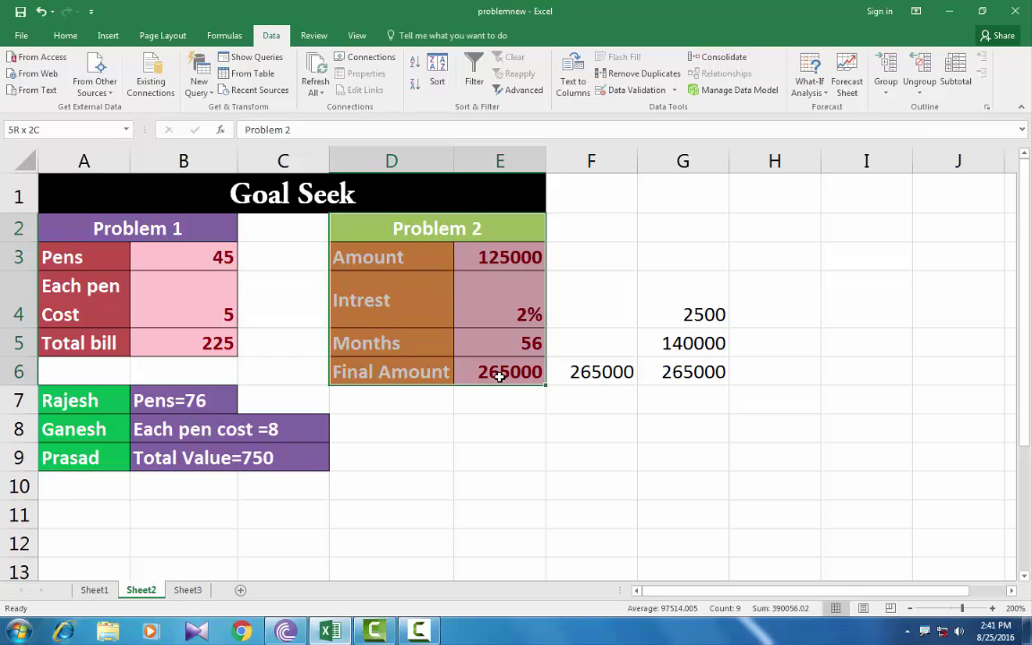